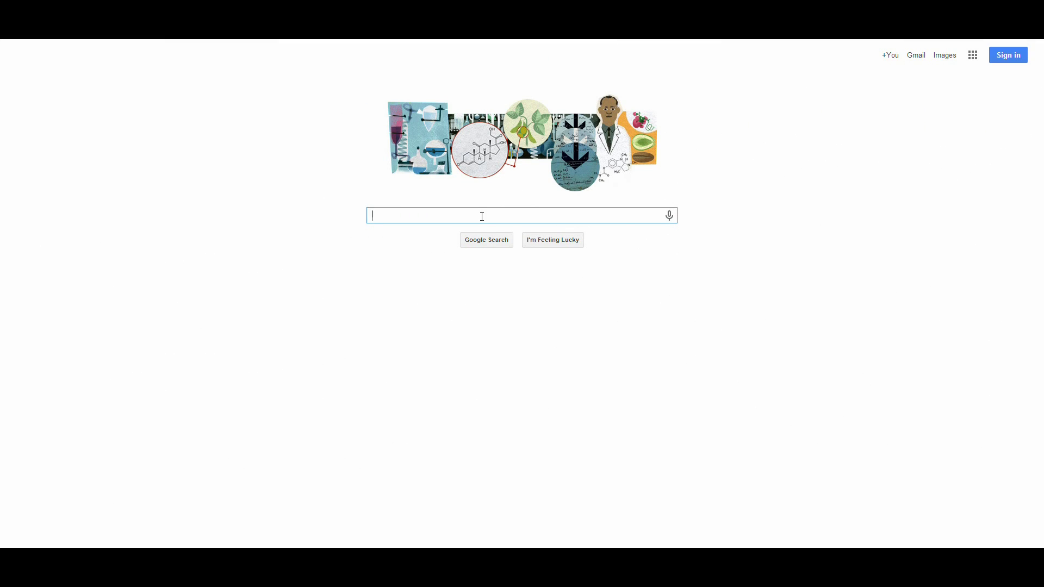
{"action": "type", "text": "m"}
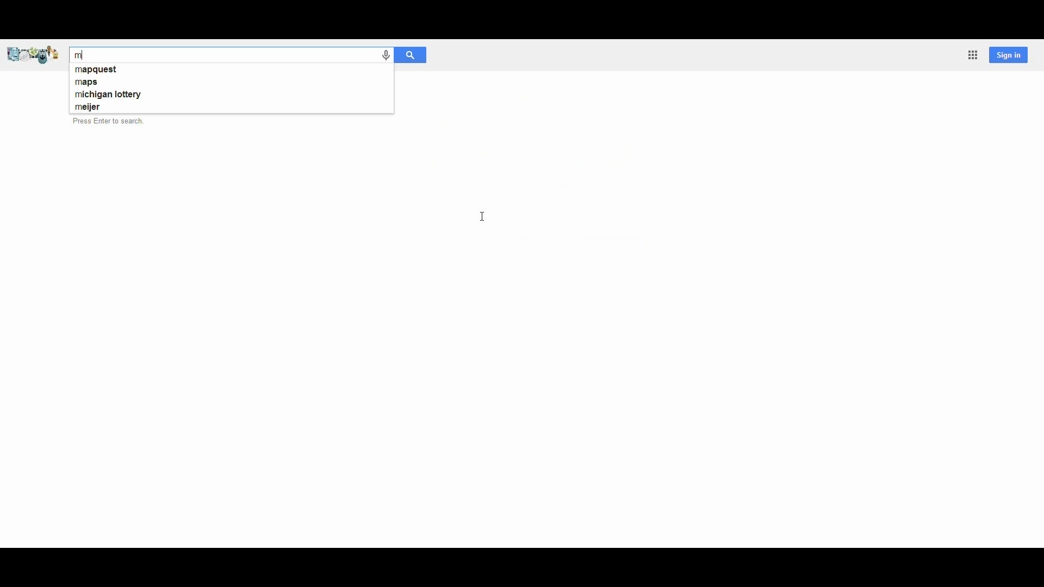
{"action": "type", "text": "cp"}
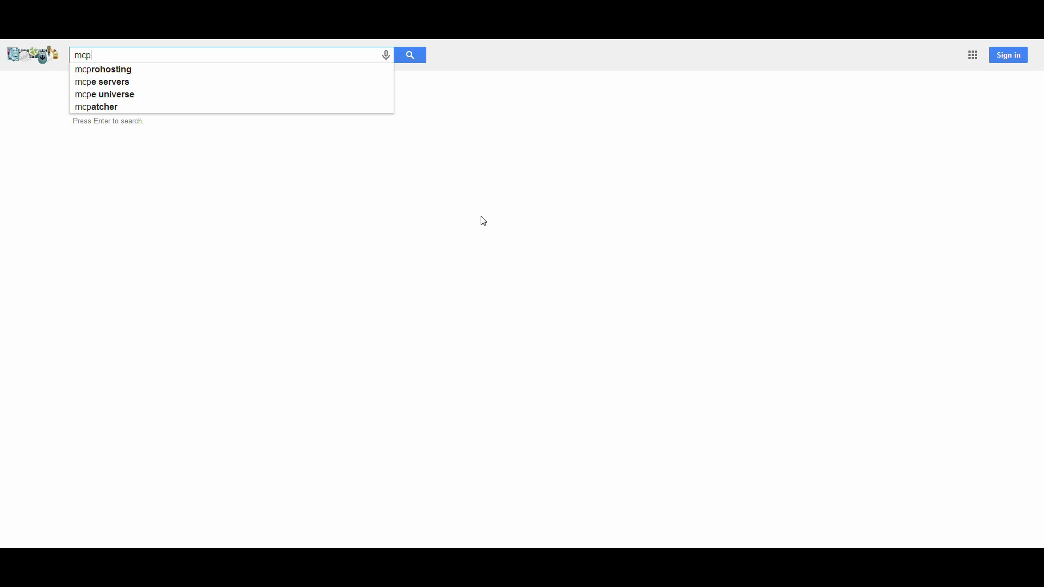
{"action": "type", "text": "4131"}
- Run the Google search for mcp4131
{"action": "key", "text": "Return"}
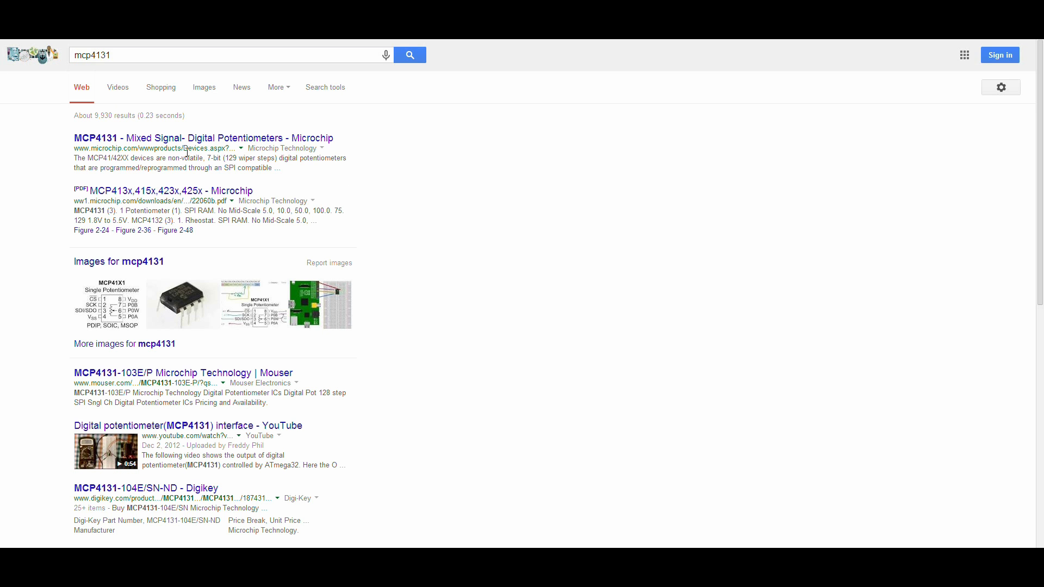
- Open the Microchip MCP413X datasheet PDF and highlight the '7-bit: 128 Resistors (129 Steps)' line
{"action": "left_click", "coordinate": [160, 188]}
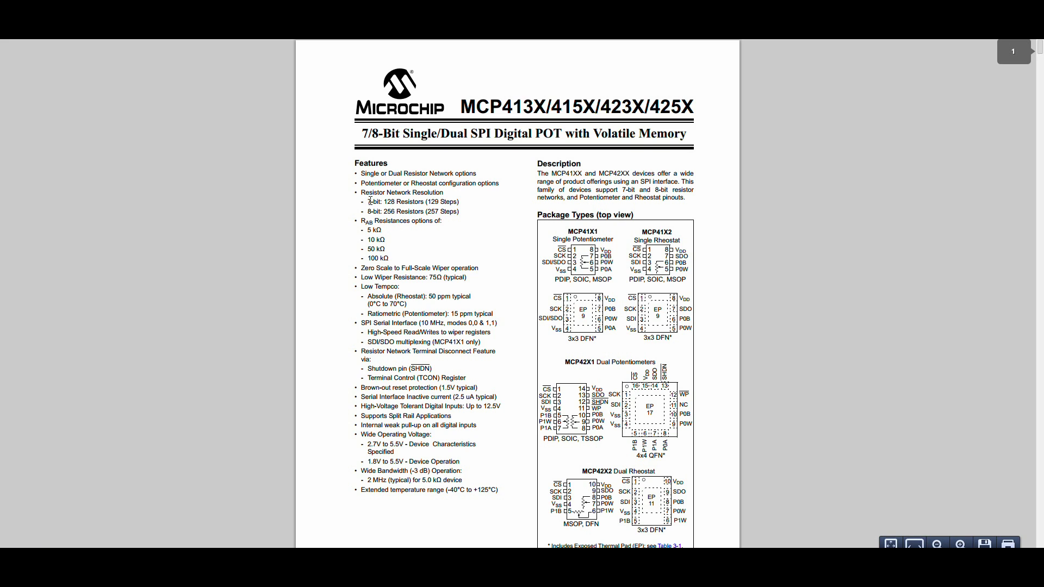
{"action": "left_click_drag", "start_coordinate": [369, 201], "coordinate": [462, 200]}
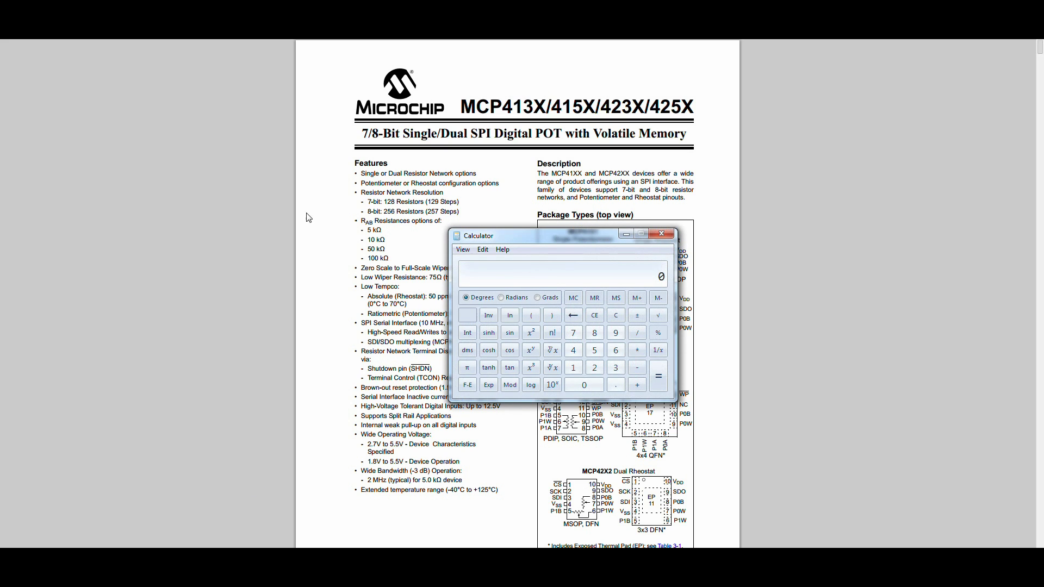
- Move the calculator aside and compute 10000 / 257, about 38.9 per step
{"action": "left_click_drag", "start_coordinate": [564, 235], "coordinate": [210, 152]}
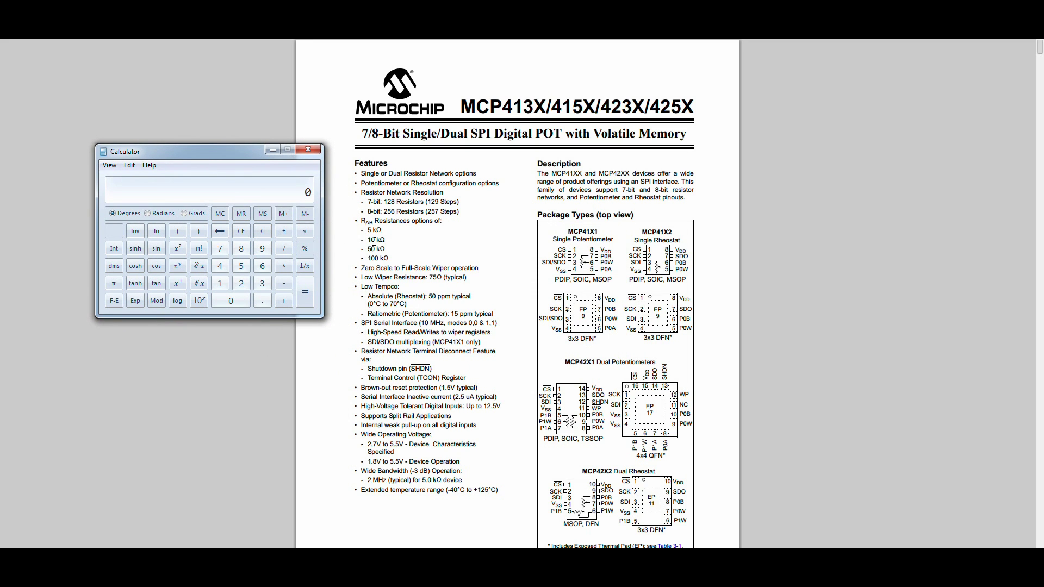
{"action": "left_click", "coordinate": [220, 283]}
{"action": "left_click", "coordinate": [227, 302]}
{"action": "double_click", "coordinate": [227, 302]}
{"action": "left_click", "coordinate": [226, 300]}
{"action": "left_click", "coordinate": [283, 248]}
{"action": "left_click", "coordinate": [245, 288]}
{"action": "left_click", "coordinate": [240, 266]}
{"action": "left_click", "coordinate": [220, 248]}
{"action": "left_click", "coordinate": [304, 291]}
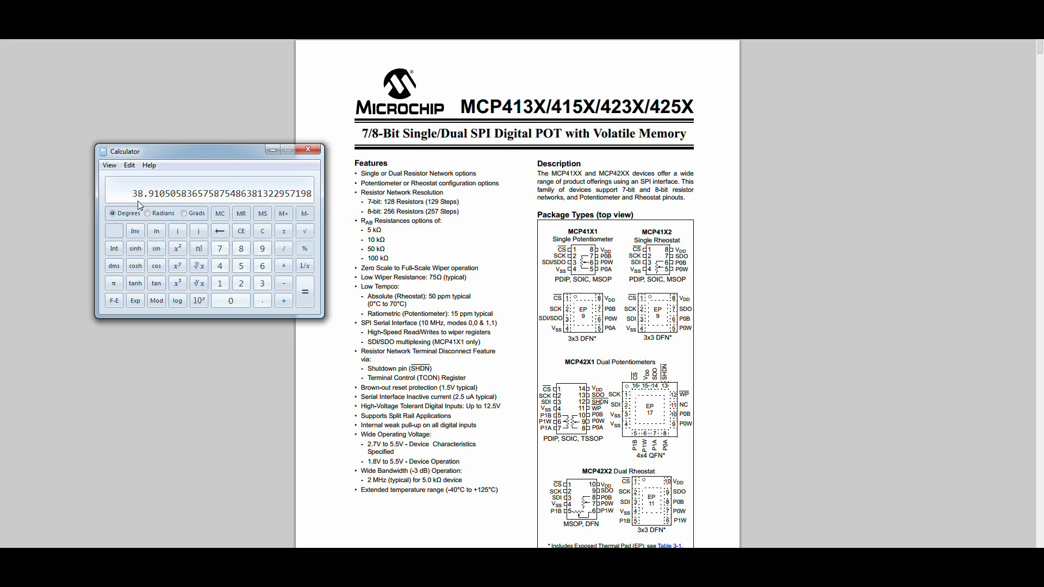
- Multiply the step result by 200, giving about 7782.1
{"action": "left_click", "coordinate": [284, 266]}
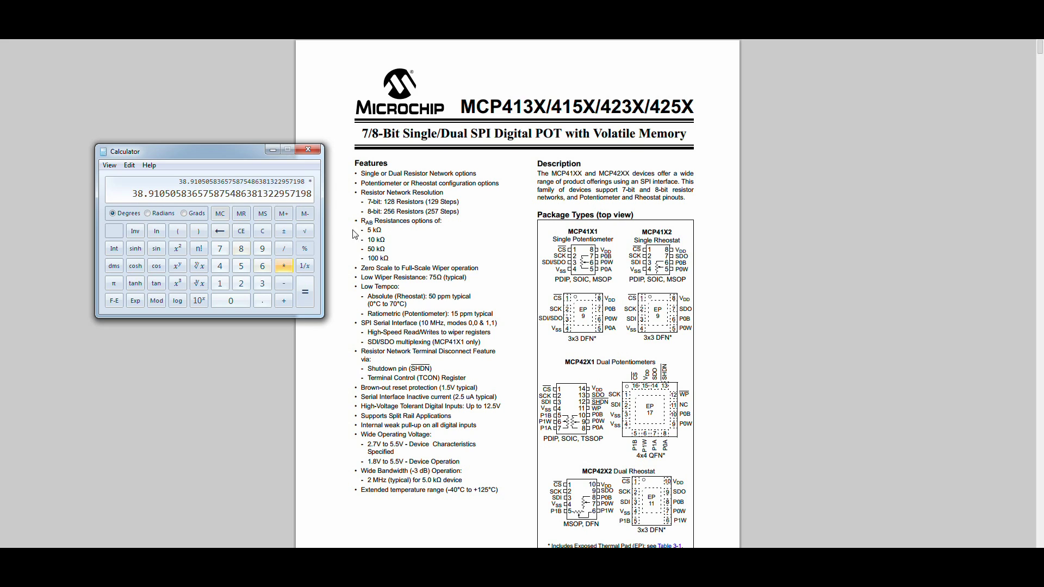
{"action": "left_click", "coordinate": [240, 283]}
{"action": "left_click", "coordinate": [231, 300]}
{"action": "left_click", "coordinate": [231, 301]}
{"action": "left_click", "coordinate": [304, 291]}
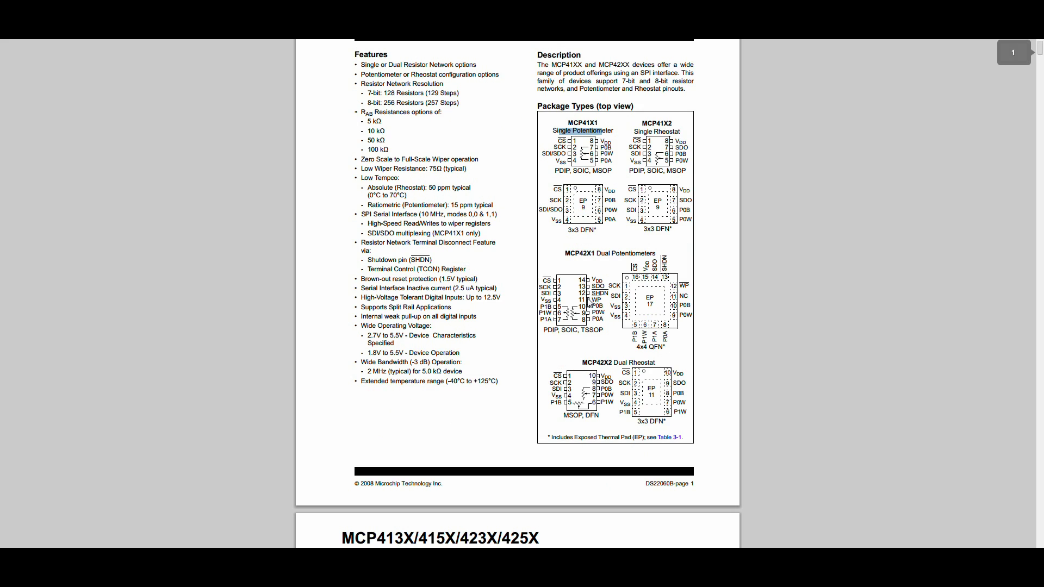
{"action": "scroll", "coordinate": [590, 295], "scroll_direction": "down", "scroll_amount": 1}
{"action": "scroll", "coordinate": [589, 283], "scroll_direction": "up", "scroll_amount": 2}
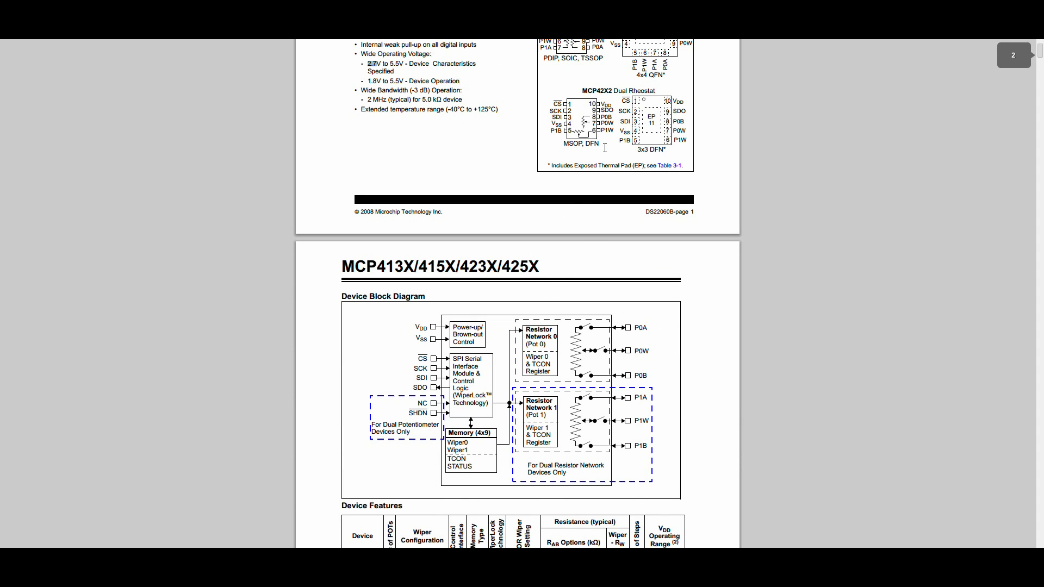
{"action": "scroll", "coordinate": [562, 263], "scroll_direction": "down", "scroll_amount": 2}
{"action": "scroll", "coordinate": [541, 314], "scroll_direction": "down", "scroll_amount": 1}
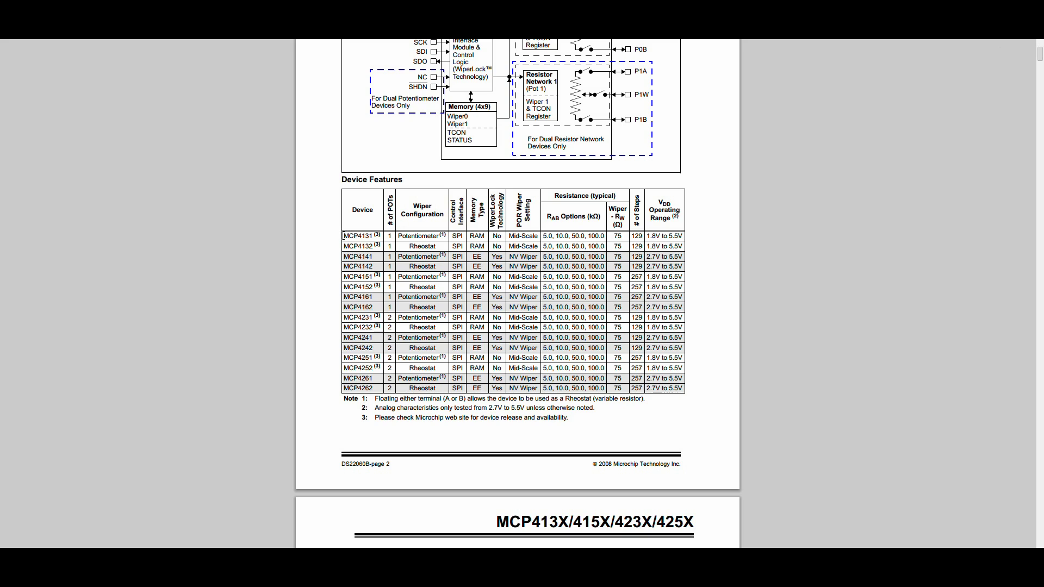
- Highlight the MCP4131 row across SPI, RAM, No and its 1.8V to 5.5V supply range
{"action": "left_click_drag", "start_coordinate": [344, 236], "coordinate": [465, 234]}
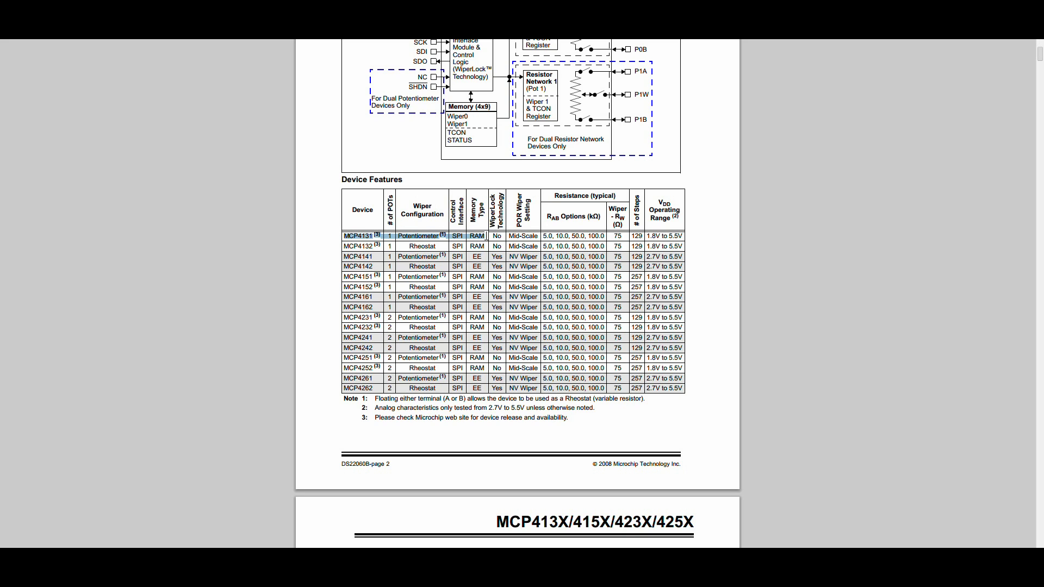
{"action": "left_click_drag", "start_coordinate": [467, 233], "coordinate": [605, 237]}
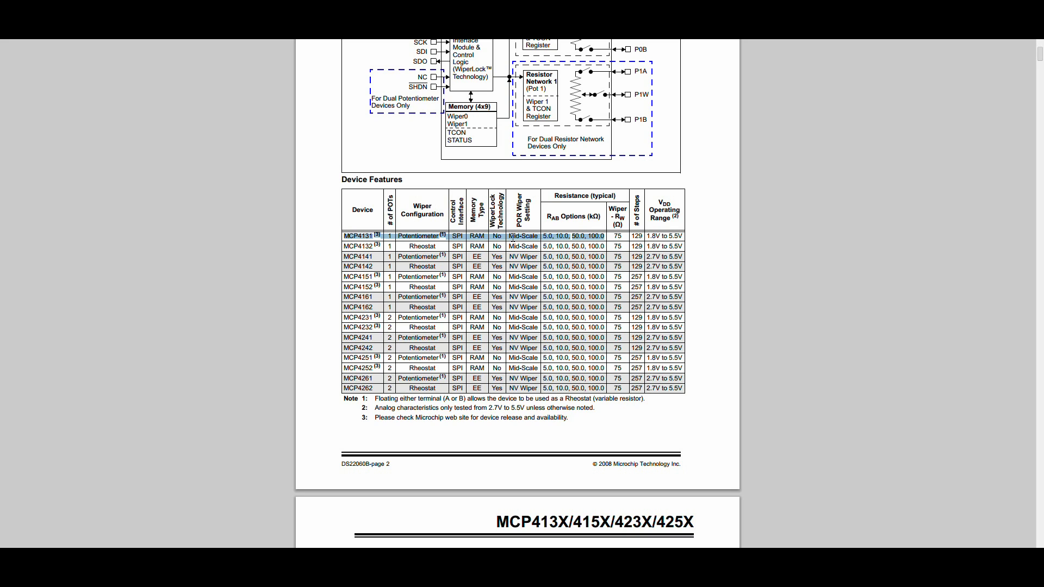
{"action": "left_click_drag", "start_coordinate": [599, 236], "coordinate": [603, 236]}
{"action": "left_click_drag", "start_coordinate": [644, 236], "coordinate": [682, 237]}
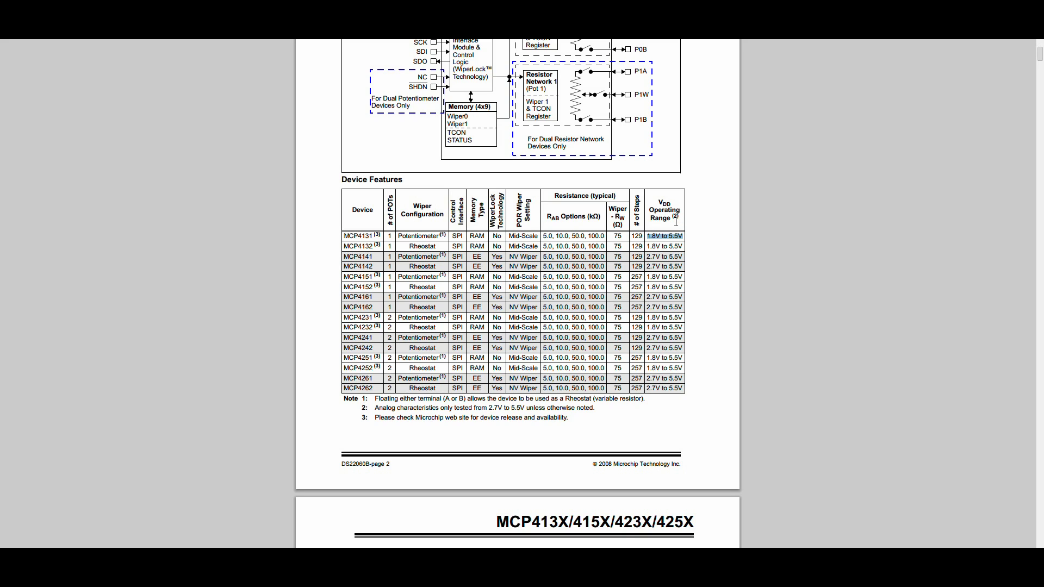
- Highlight the 257-step MCP4151/MCP4161 entries, their supply range, and both part numbers
{"action": "mouse_move", "coordinate": [634, 277]}
{"action": "left_mouse_down"}
{"action": "mouse_move", "coordinate": [641, 294]}
{"action": "mouse_move", "coordinate": [683, 306]}
{"action": "left_mouse_up"}
{"action": "left_click", "coordinate": [648, 296]}
{"action": "left_click_drag", "start_coordinate": [651, 277], "coordinate": [682, 277]}
{"action": "left_click_drag", "start_coordinate": [344, 277], "coordinate": [377, 278]}
{"action": "left_click_drag", "start_coordinate": [344, 235], "coordinate": [375, 235]}
{"action": "scroll", "coordinate": [476, 290], "scroll_direction": "down", "scroll_amount": 1}
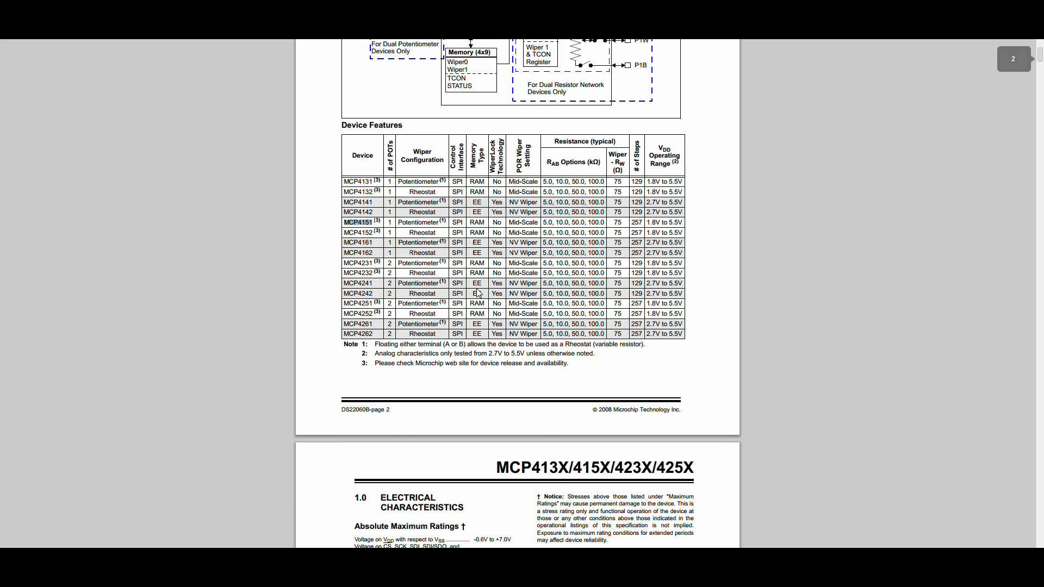
{"action": "scroll", "coordinate": [471, 287], "scroll_direction": "down", "scroll_amount": 2}
{"action": "scroll", "coordinate": [470, 289], "scroll_direction": "down", "scroll_amount": 3}
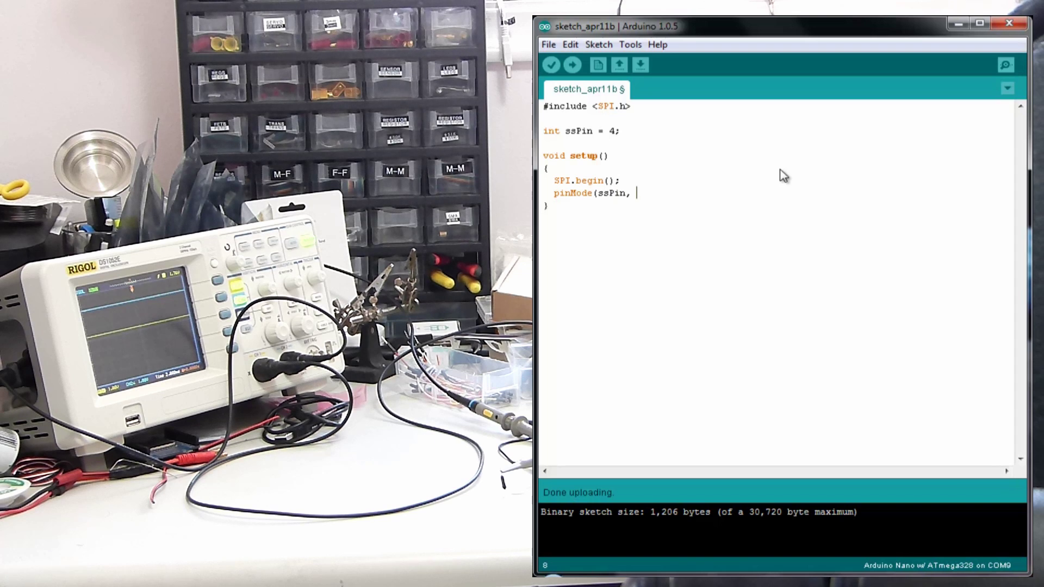
{"action": "type", "text": "OUPUT"}
- Rename the ssPin declaration to csPin and return to the end of the pinMode line
{"action": "left_click", "coordinate": [602, 196]}
{"action": "left_click", "coordinate": [569, 131]}
{"action": "key", "text": "BackSpace"}
{"action": "type", "text": "c"}
{"action": "left_click", "coordinate": [682, 203]}
{"action": "type", "text": ");"}
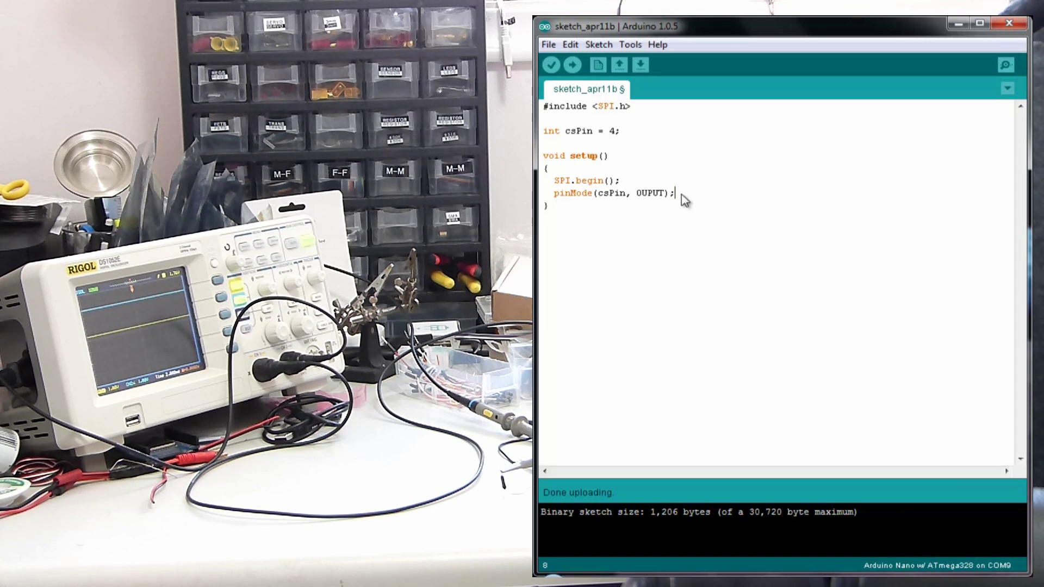
- Add void loop() with two SPI.transfer(0); calls below setup
{"action": "key", "text": "Return"}
{"action": "type", "text": "void loop()"}
{"action": "key", "text": "Return"}
{"action": "key", "text": "Return"}
{"action": "type", "text": "SPI.trans"}
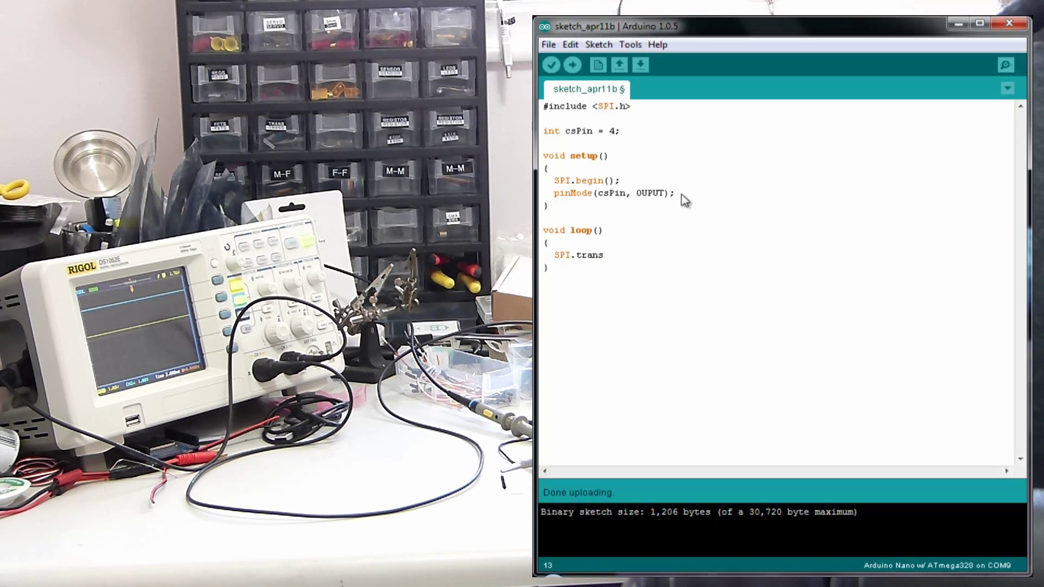
{"action": "type", "text": "fer(0)"}
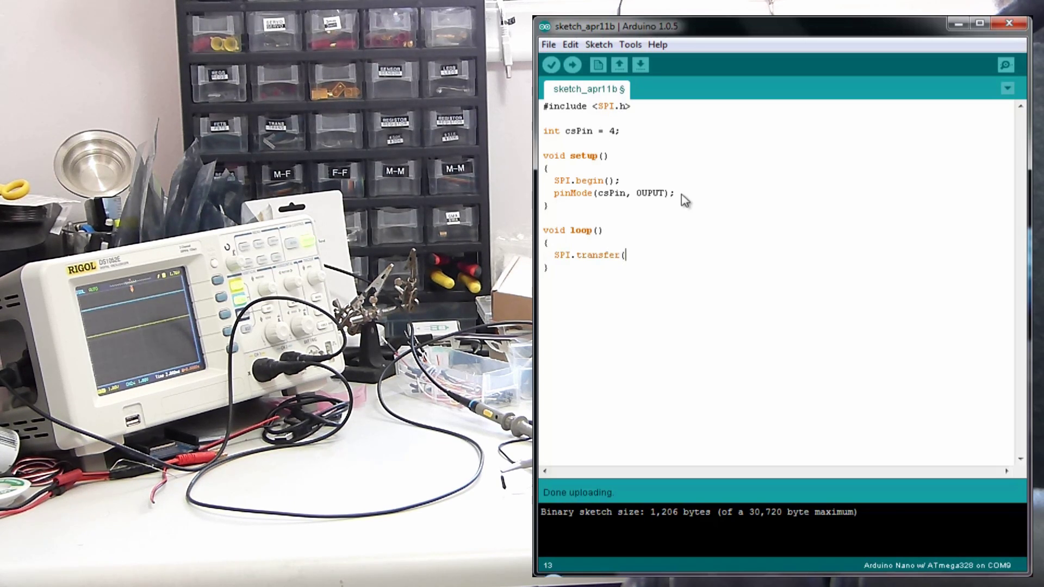
{"action": "type", "text": ";"}
{"action": "key", "text": "Return"}
{"action": "type", "text": "SP"}
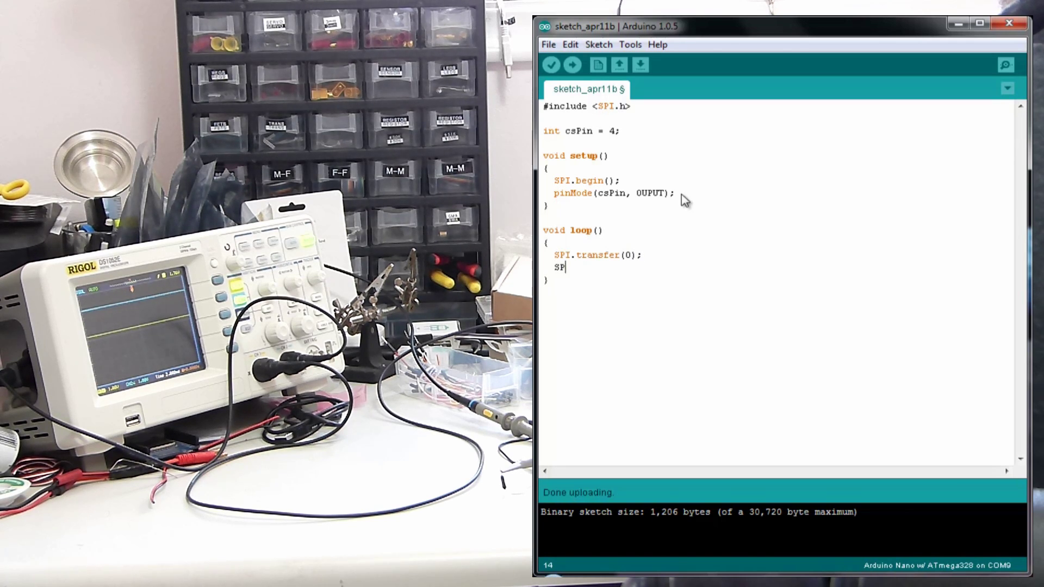
{"action": "type", "text": "I.transf"}
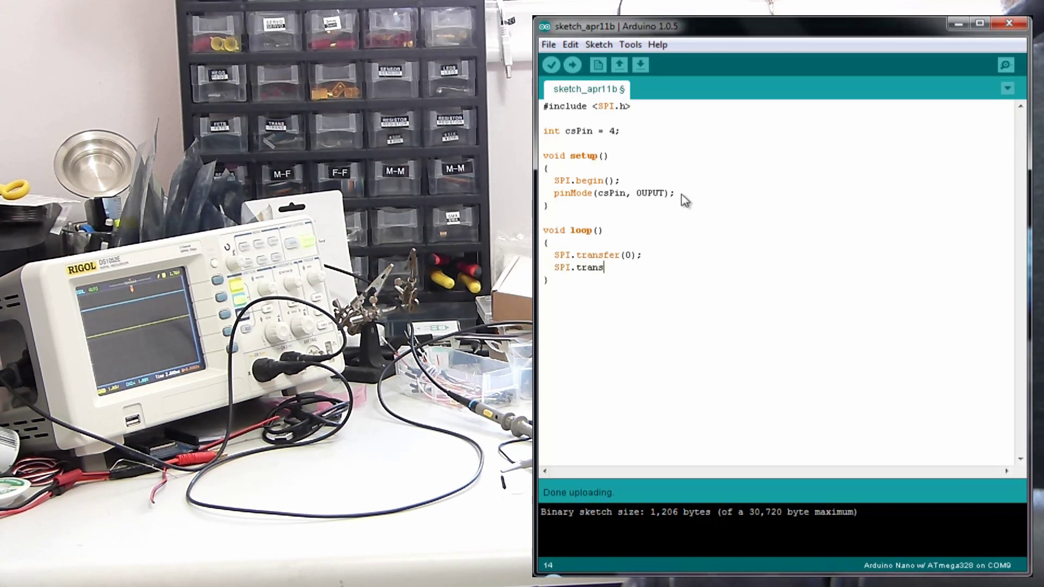
{"action": "type", "text": "er(0"}
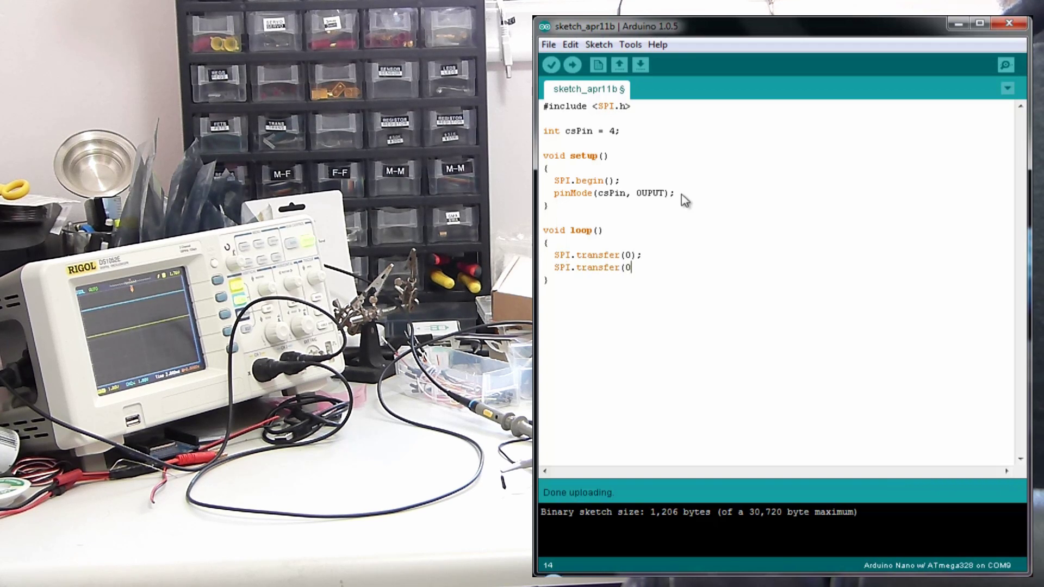
{"action": "key", "text": "BackSpace"}
{"action": "key", "text": "BackSpace"}
- Correct OUPUT to OUTPUT in pinMode and upload the sketch to the Nano
{"action": "left_click", "coordinate": [573, 67]}
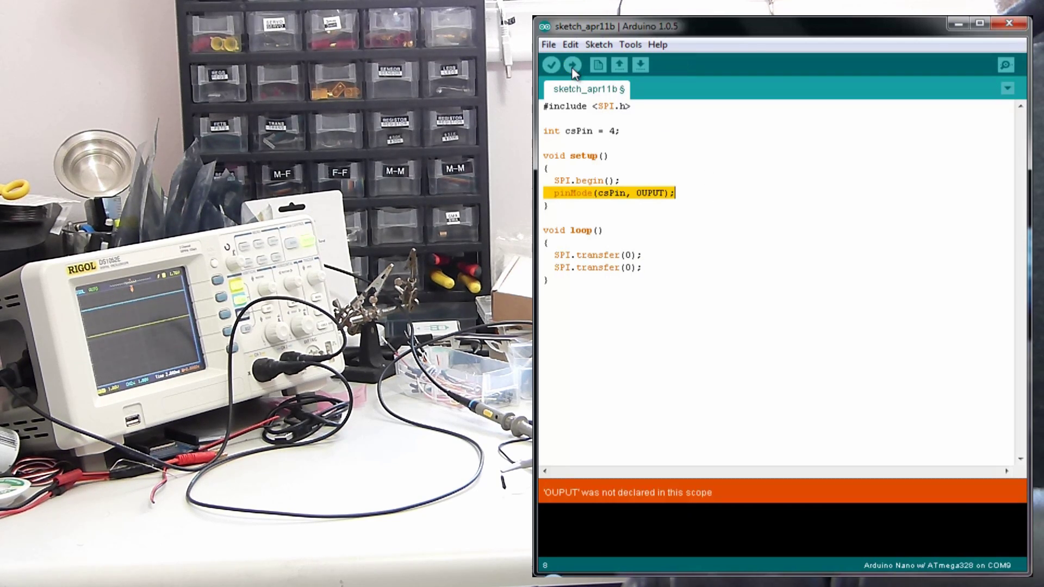
{"action": "left_click", "coordinate": [665, 194]}
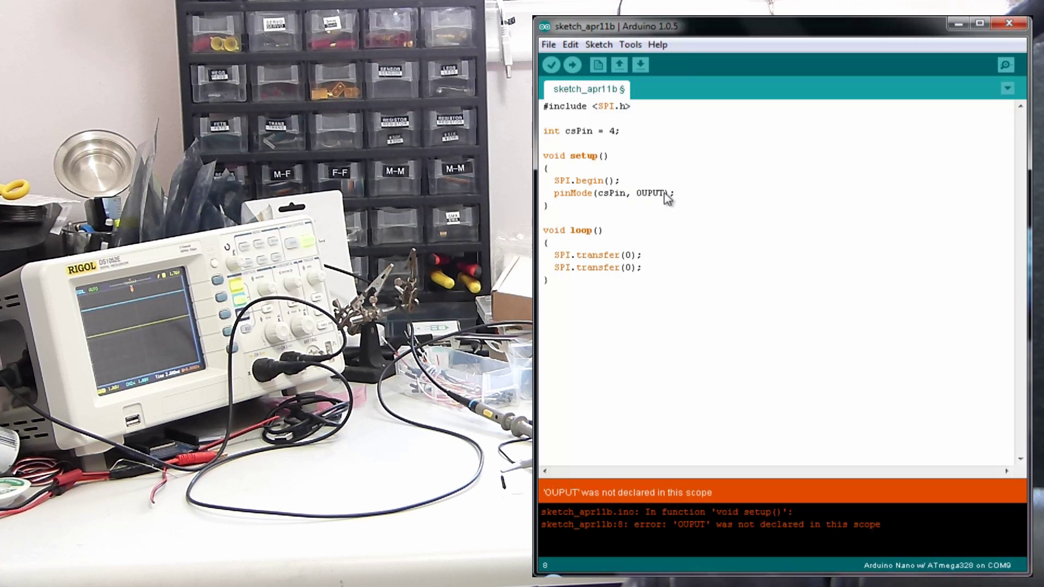
{"action": "left_click", "coordinate": [647, 194]}
{"action": "type", "text": "T"}
{"action": "left_click", "coordinate": [572, 66]}
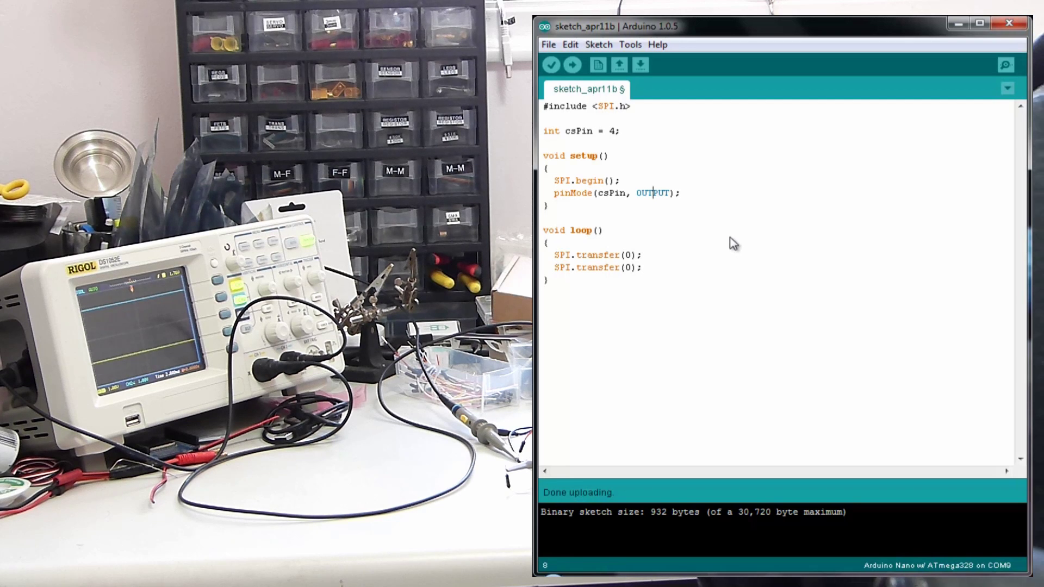
- Change the second SPI.transfer value to 64 and upload, then to 128 and upload again
{"action": "left_click", "coordinate": [631, 269]}
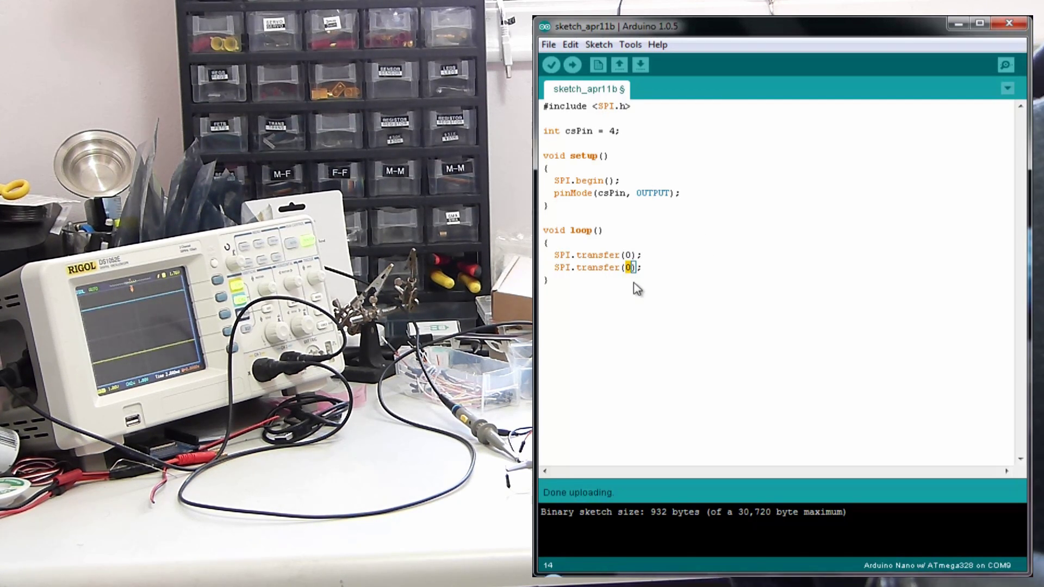
{"action": "type", "text": "62"}
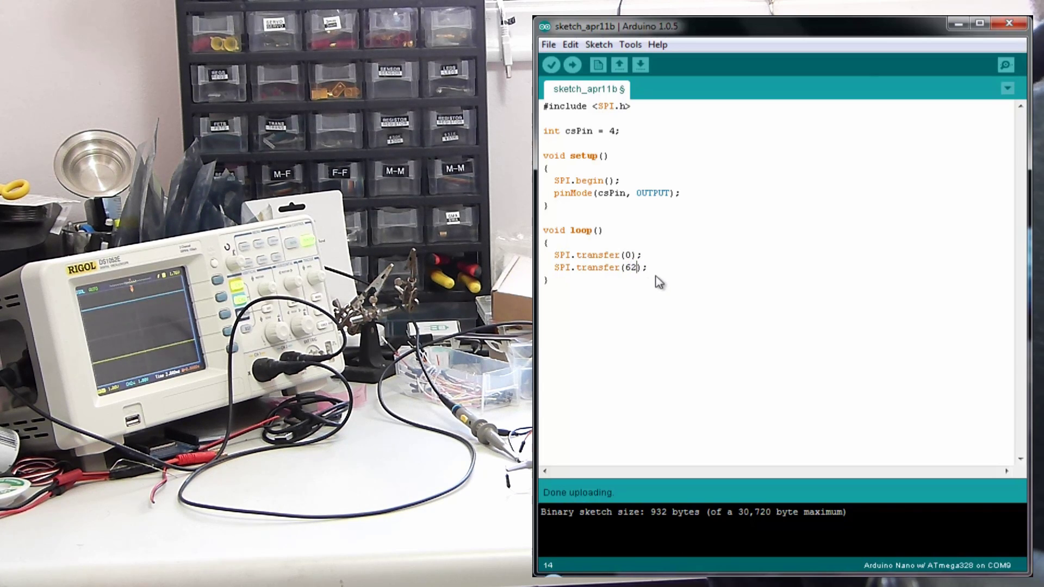
{"action": "key", "text": "BackSpace"}
{"action": "type", "text": "4"}
{"action": "key", "text": "ctrl+u"}
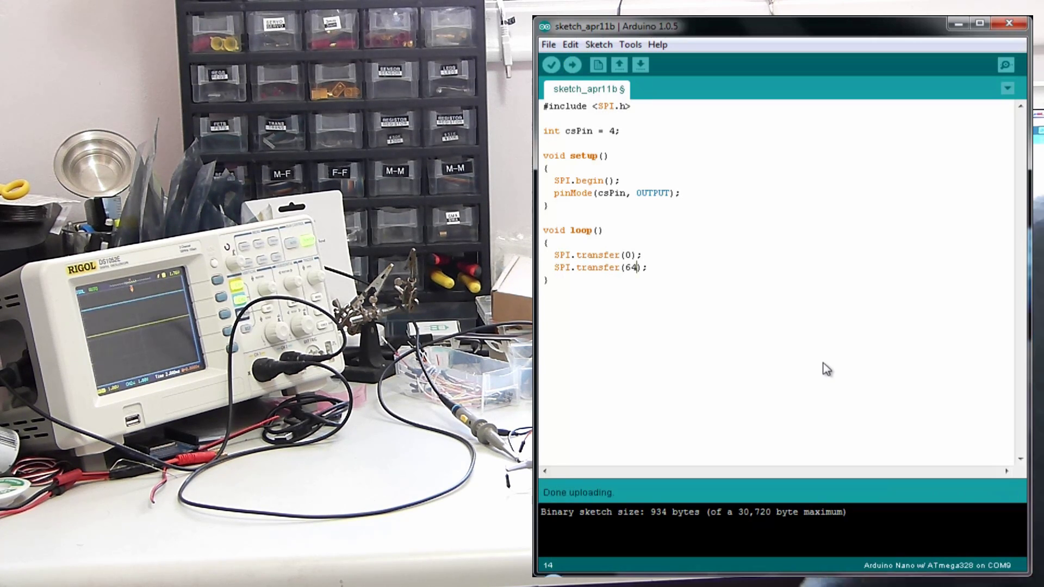
{"action": "double_click", "coordinate": [631, 268]}
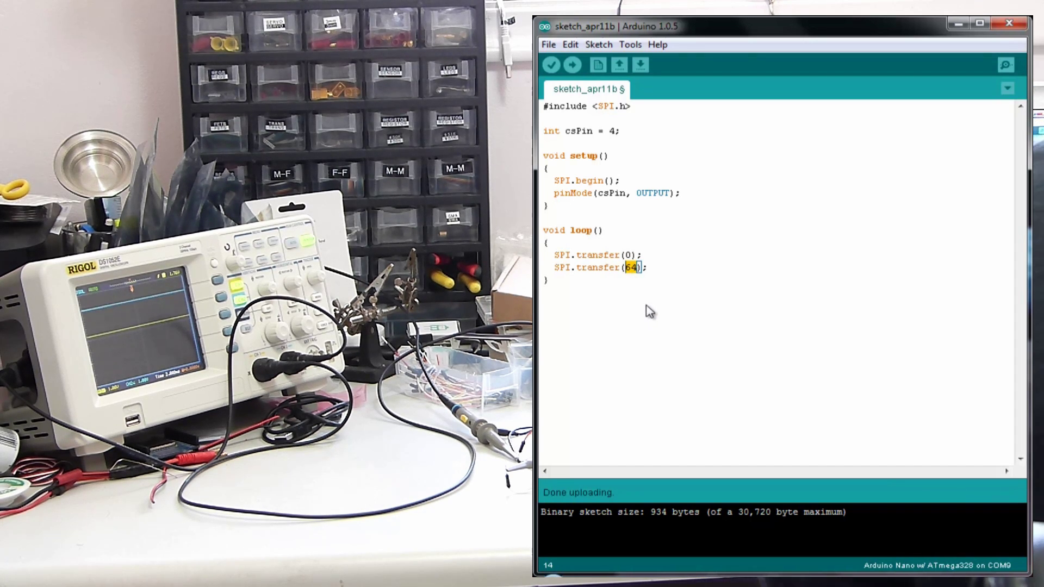
{"action": "type", "text": "128"}
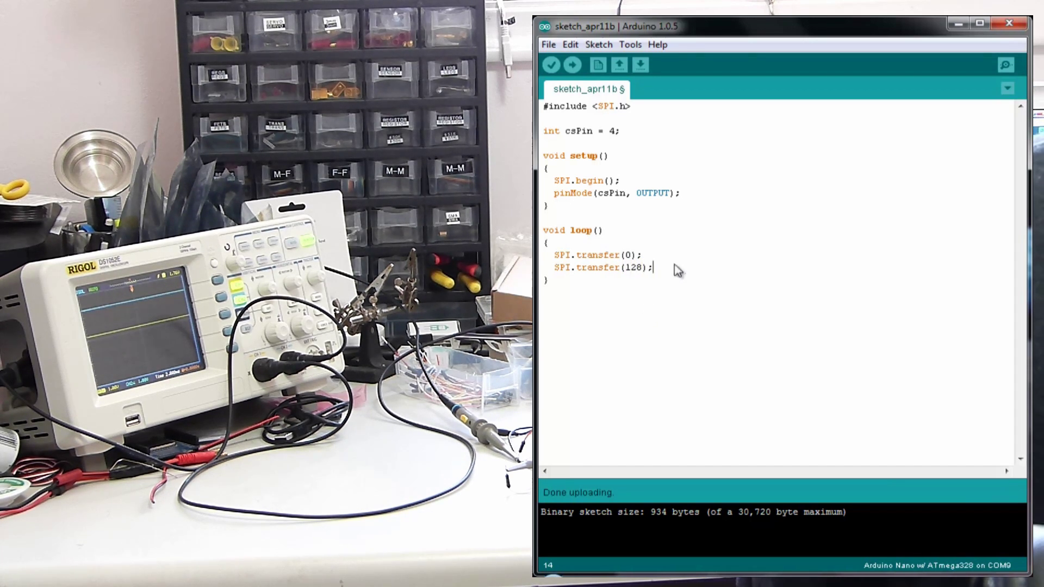
{"action": "left_click", "coordinate": [571, 64]}
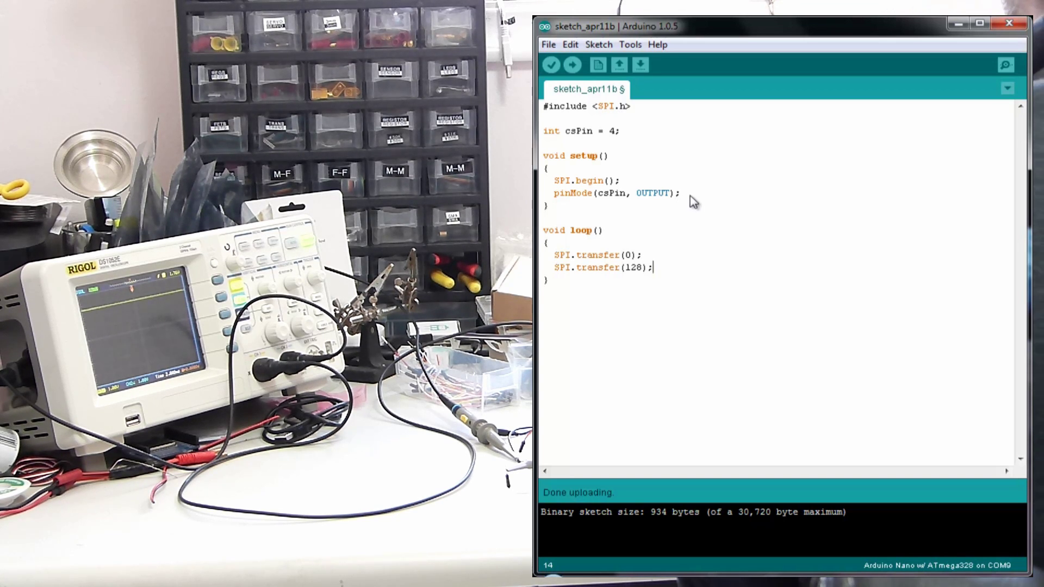
- Add digitalWrite(csPin, LOW); at the top of loop() and delete the briefly added HIGH line
{"action": "left_click", "coordinate": [649, 244]}
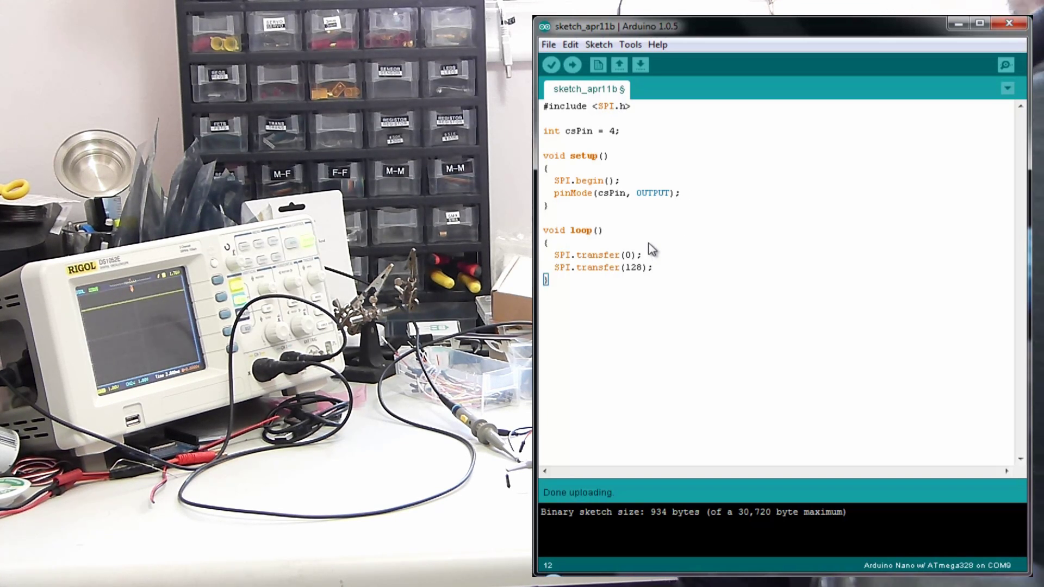
{"action": "key", "text": "Return"}
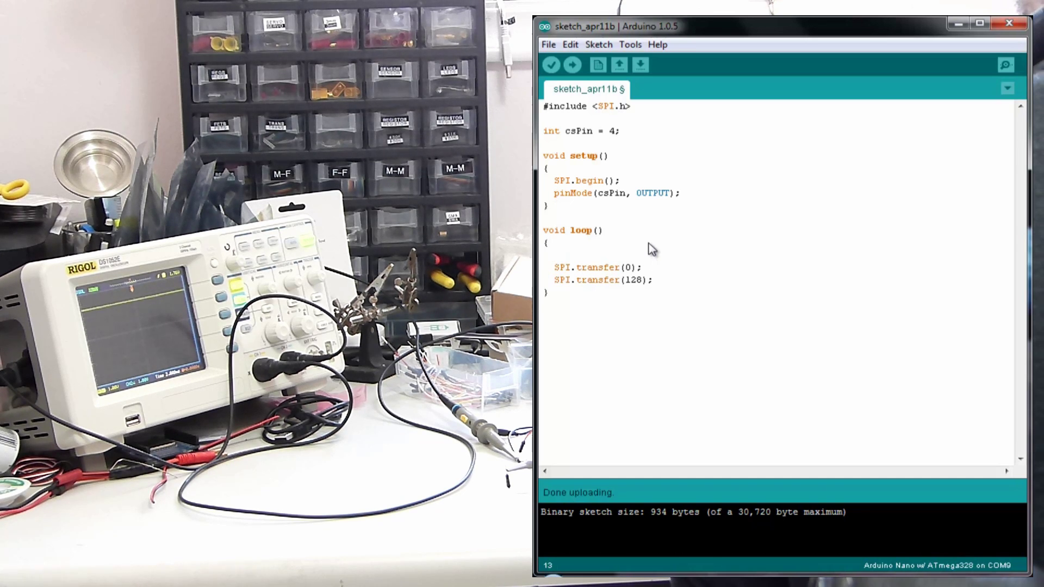
{"action": "type", "text": "digit"}
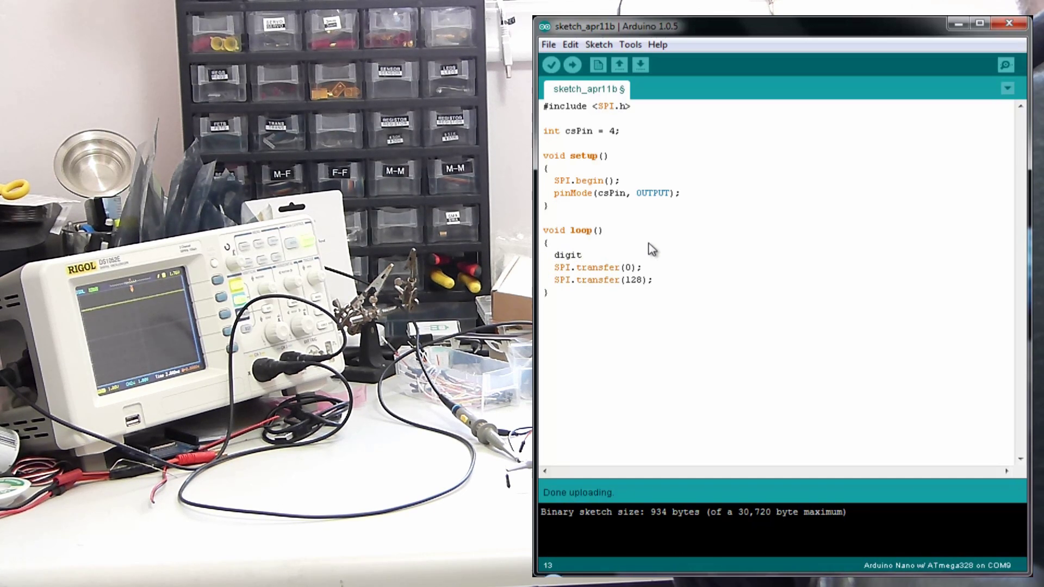
{"action": "type", "text": "alWrite("}
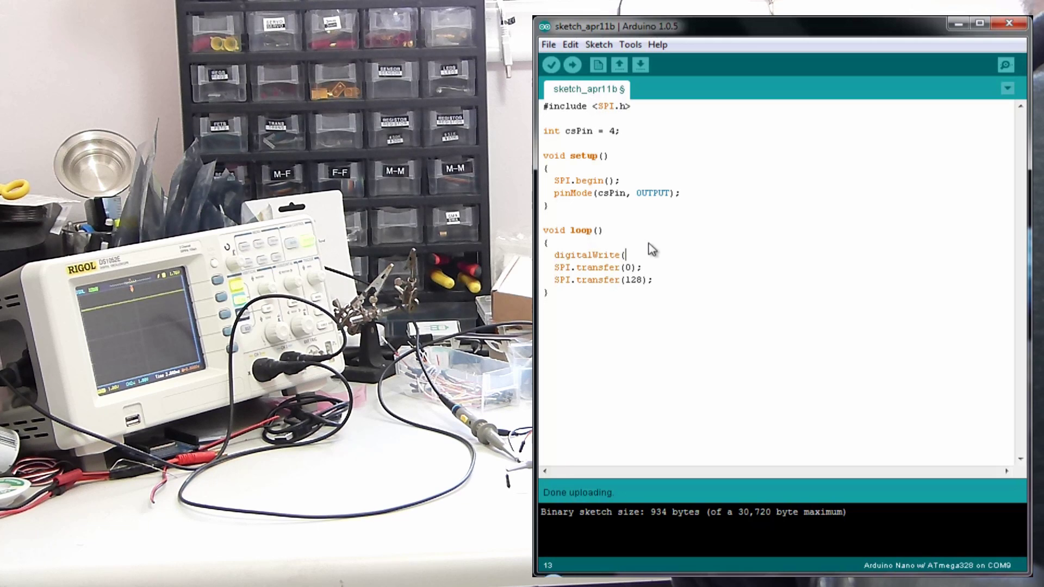
{"action": "type", "text": "1"}
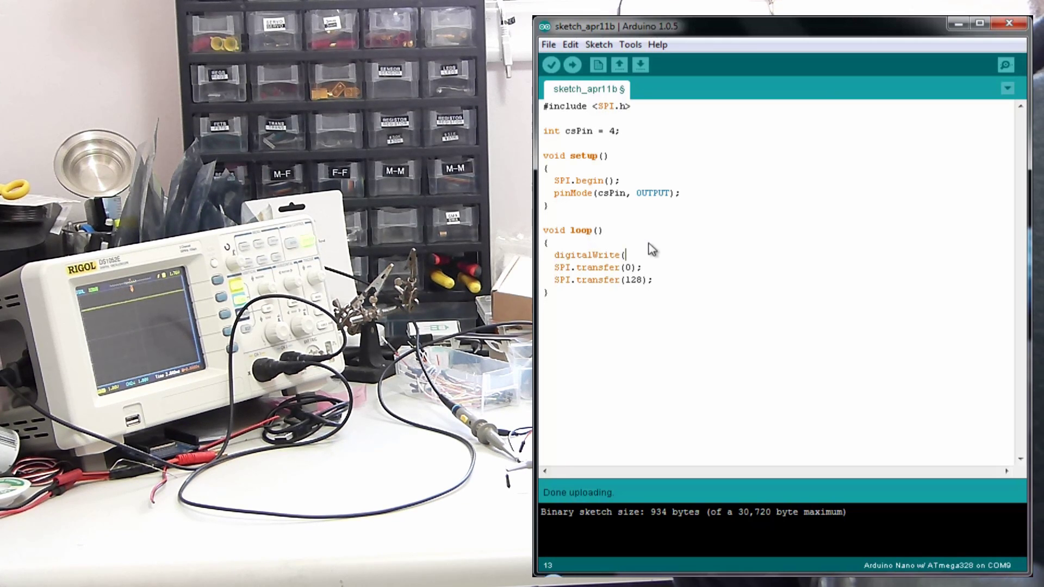
{"action": "type", "text": "OW);"}
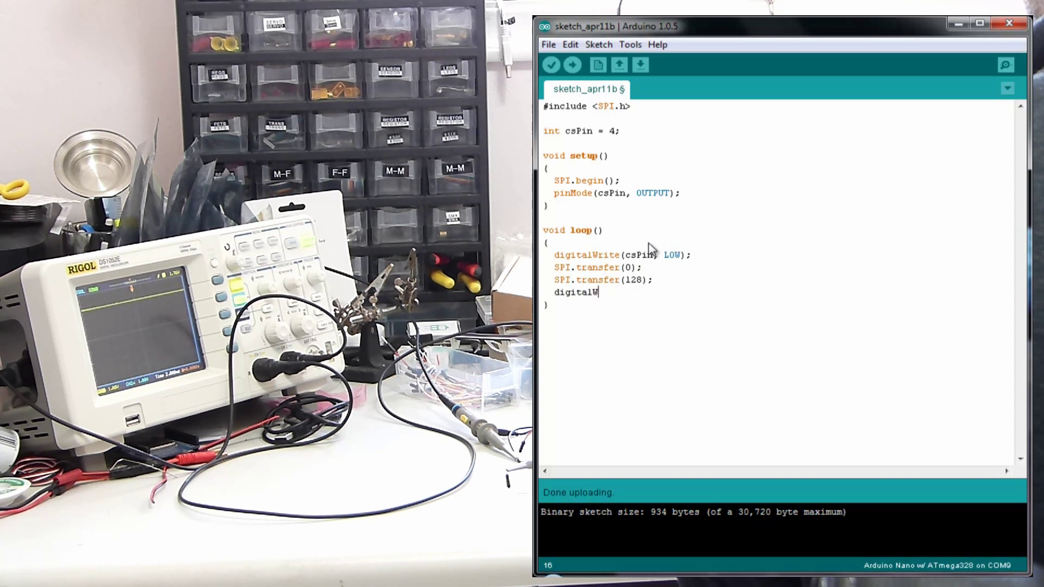
{"action": "type", "text": "rite(csPin, H"}
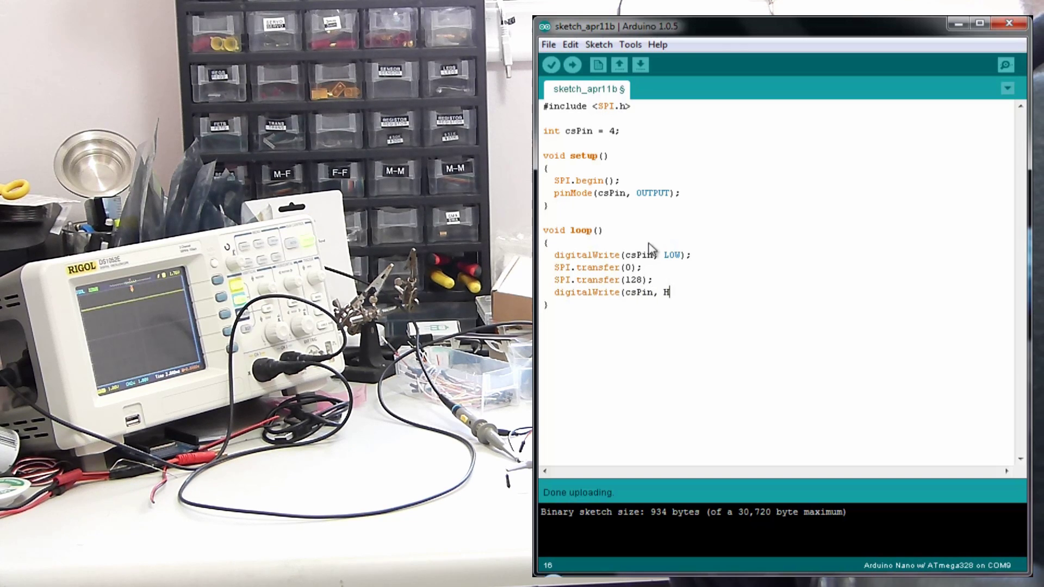
{"action": "type", "text": "IGH);"}
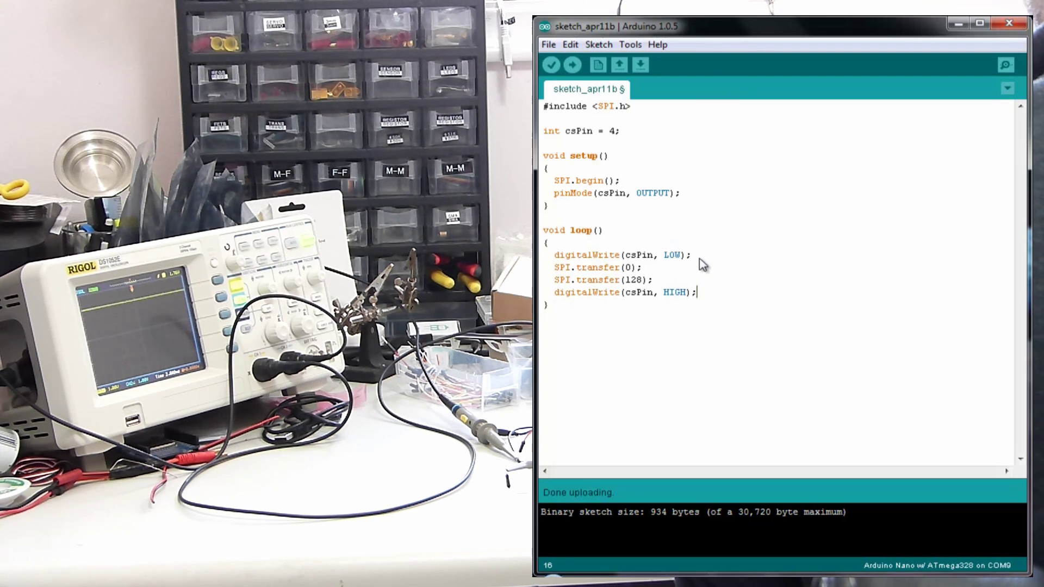
{"action": "left_click_drag", "start_coordinate": [700, 294], "coordinate": [538, 297]}
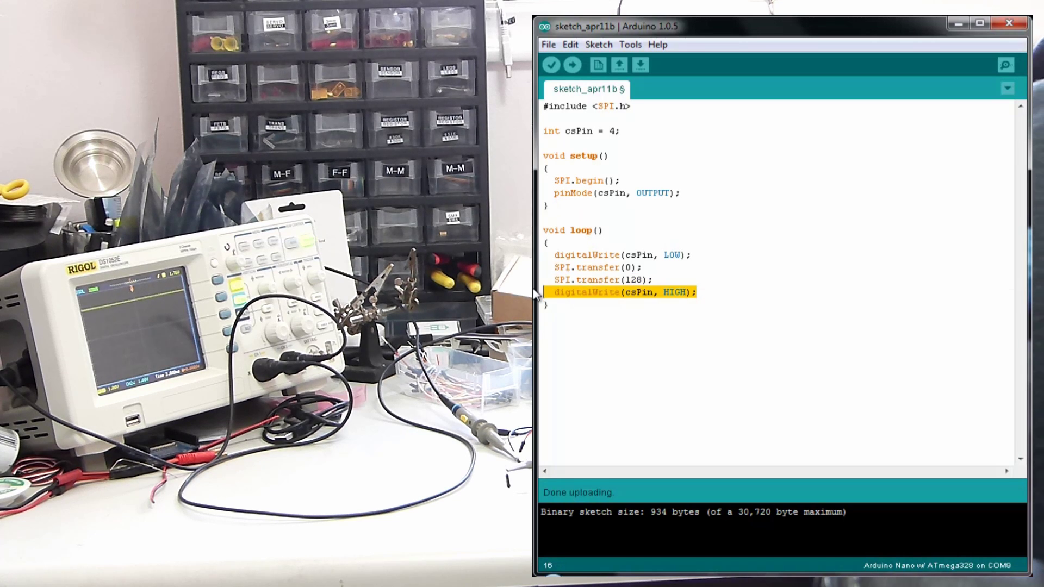
{"action": "key", "text": "BackSpace"}
- Move the digitalWrite(csPin, LOW); line from loop() into setup() under pinMode
{"action": "left_click_drag", "start_coordinate": [692, 255], "coordinate": [554, 255]}
{"action": "key", "text": "ctrl+c"}
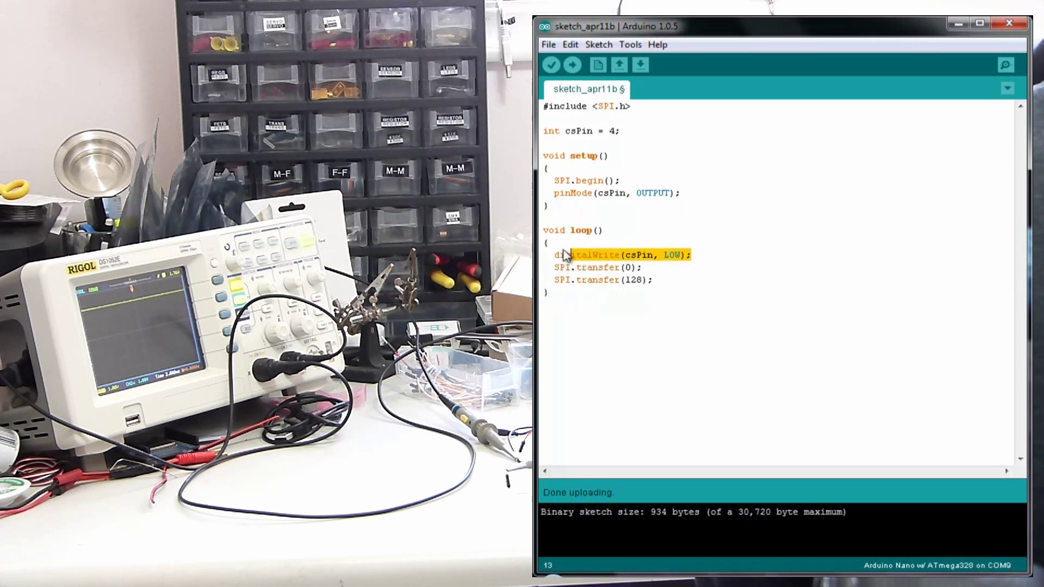
{"action": "key", "text": "BackSpace"}
{"action": "left_click", "coordinate": [689, 195]}
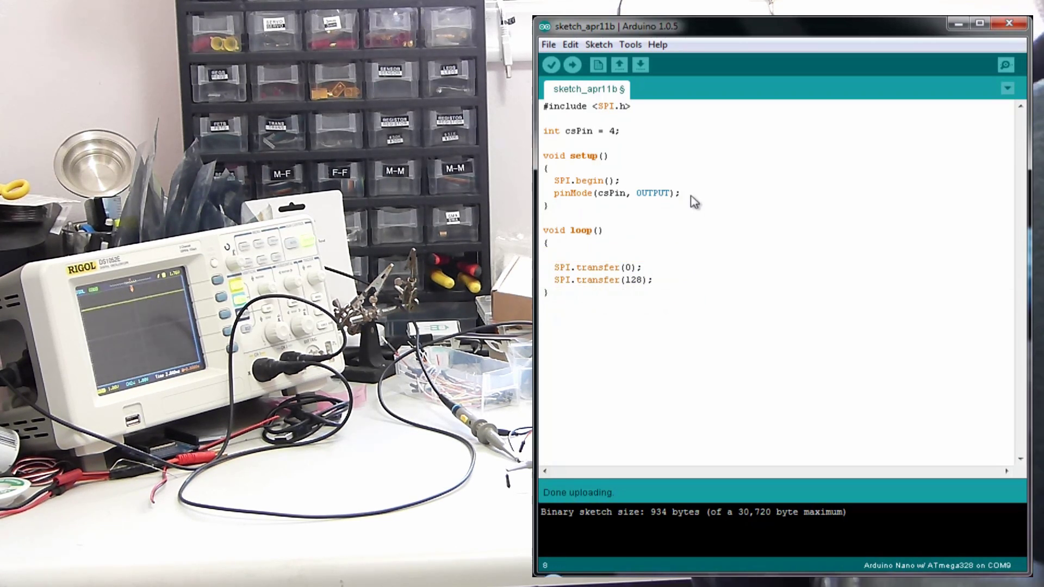
{"action": "key", "text": "Return"}
{"action": "key", "text": "ctrl+v"}
{"action": "left_click", "coordinate": [566, 205]}
{"action": "key", "text": "BackSpace"}
{"action": "key", "text": "BackSpace"}
- Wrap both transfers in for(int i = 0; i <=128; i++) with delay(10) inside
{"action": "left_click", "coordinate": [581, 269]}
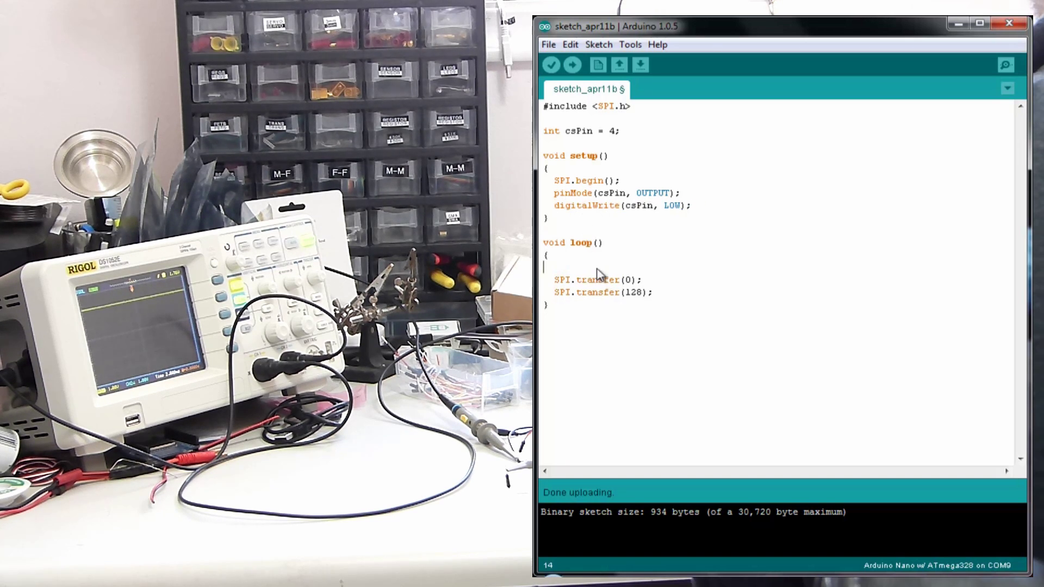
{"action": "type", "text": "for(int i = 0; i <=128"}
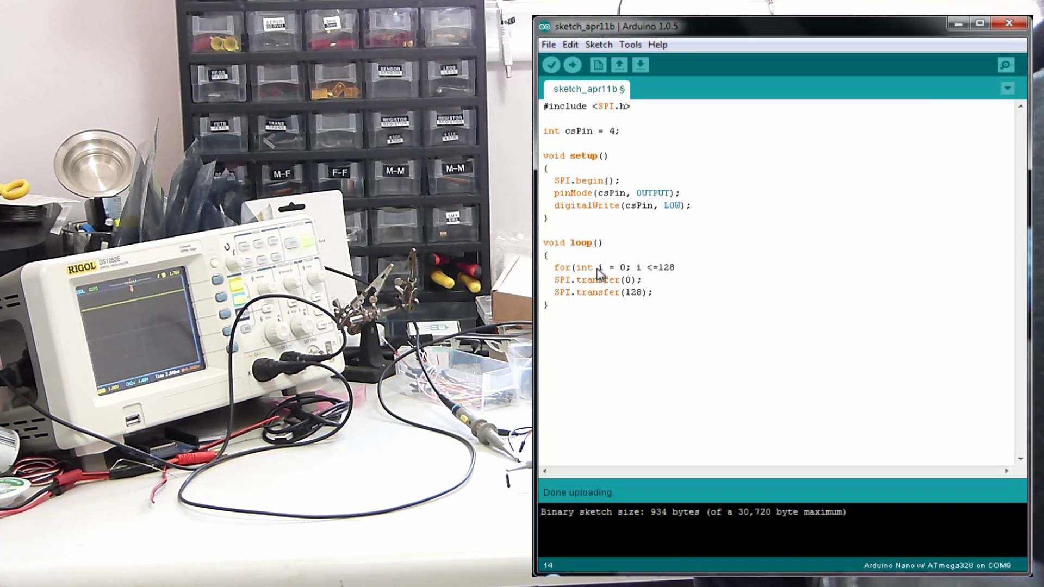
{"action": "type", "text": "; i"}
{"action": "type", "text": "++)"}
{"action": "key", "text": "Return"}
{"action": "type", "text": "{"}
{"action": "left_click", "coordinate": [696, 307]}
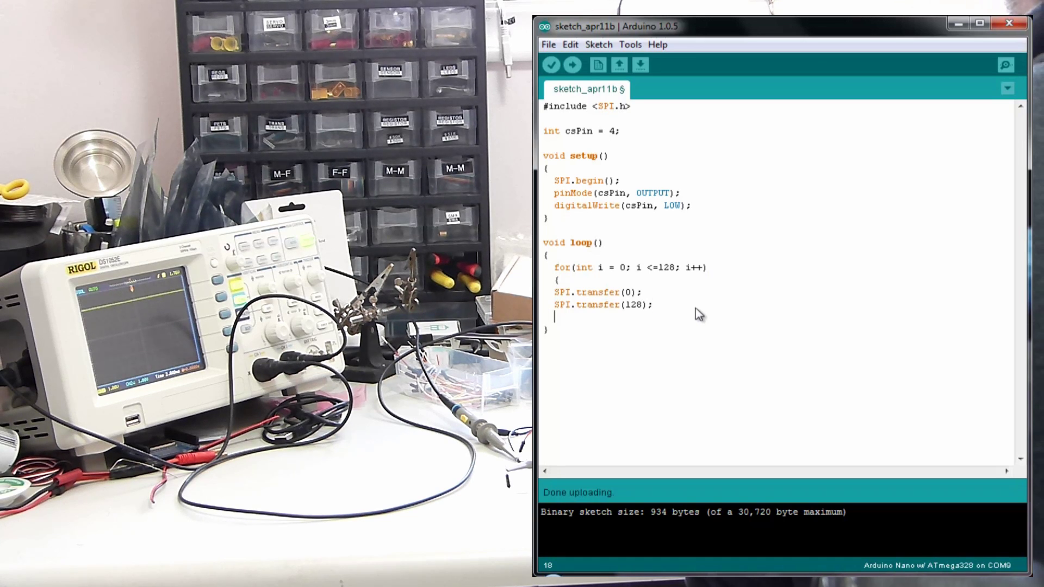
{"action": "type", "text": "delay(10);"}
{"action": "key", "text": "Return"}
{"action": "type", "text": "}"}
{"action": "key", "text": "Return"}
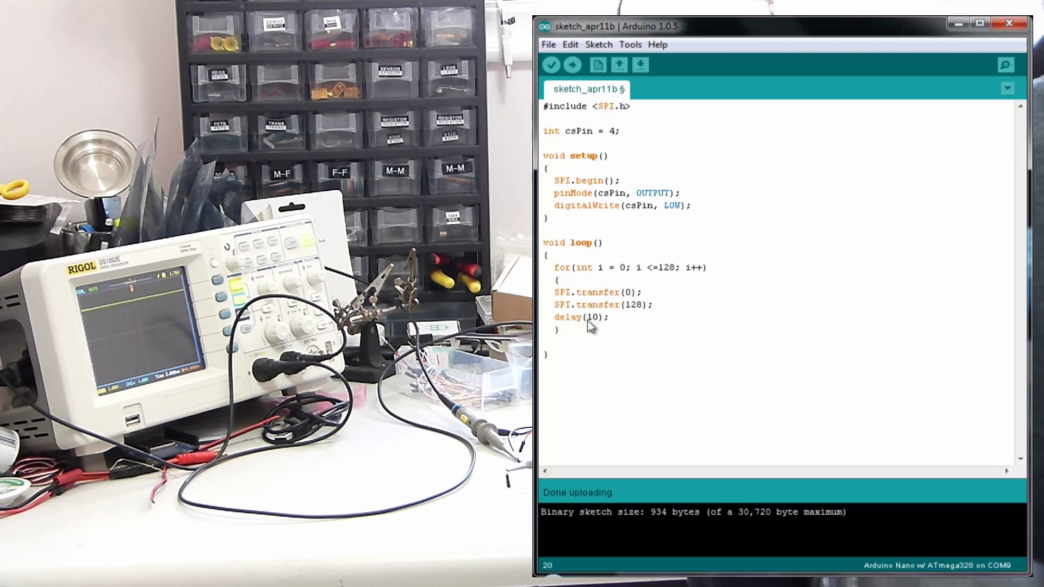
- Copy the for loop block and set the insertion point after its closing brace
{"action": "left_click_drag", "start_coordinate": [577, 326], "coordinate": [542, 274]}
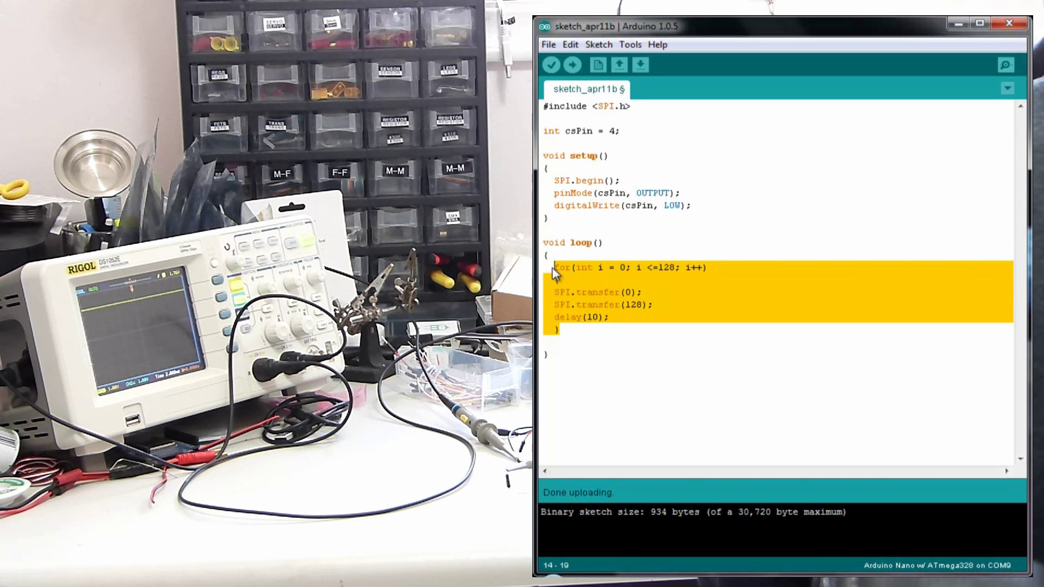
{"action": "left_click", "coordinate": [574, 330]}
{"action": "type", "text": "for(int i = 128; i >=0; i--)"}
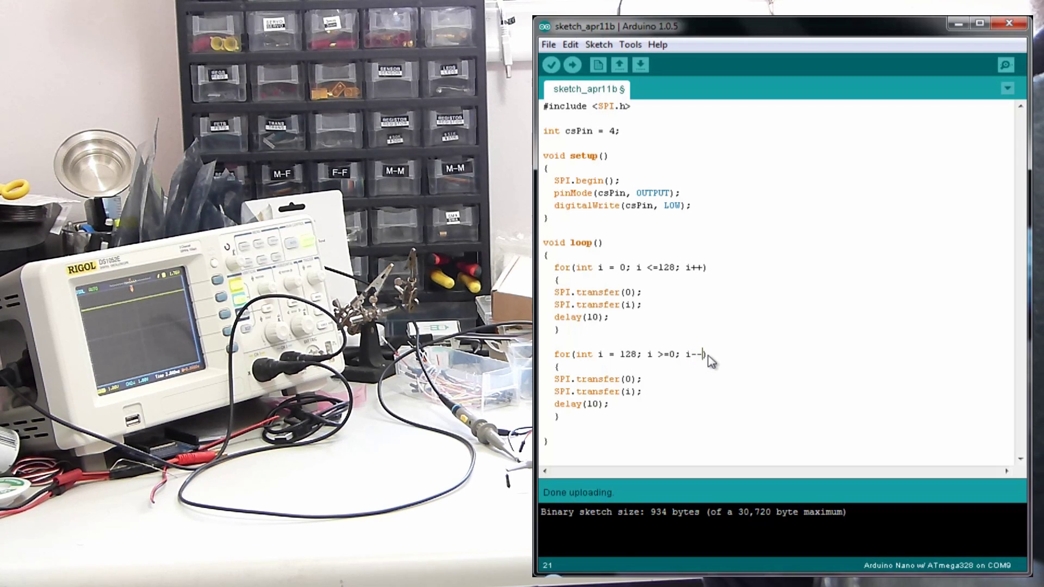
- Upload the up-and-down ramping sketch to the Arduino Nano
{"action": "left_click", "coordinate": [617, 431]}
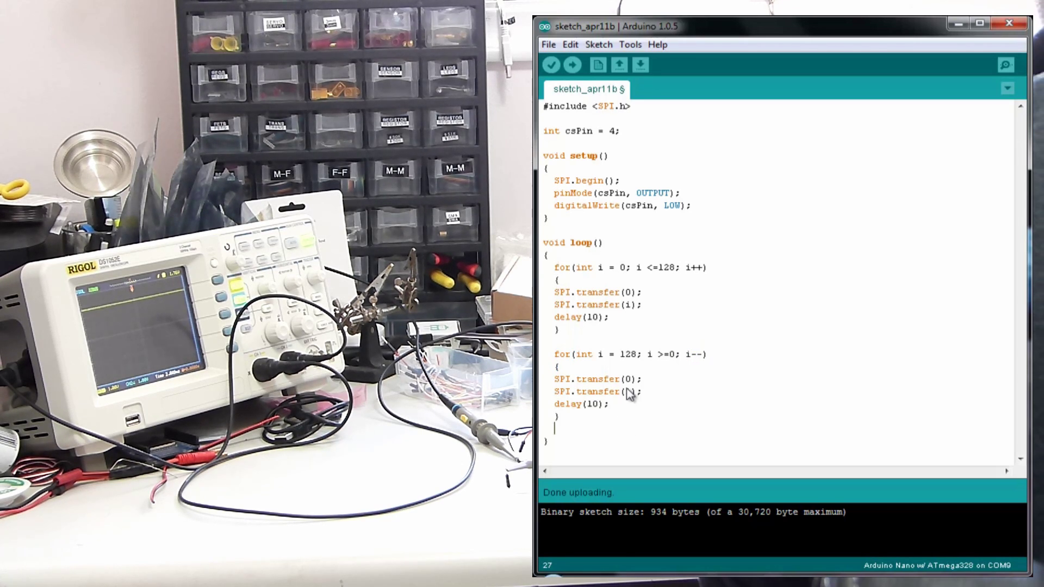
{"action": "left_click", "coordinate": [575, 64]}
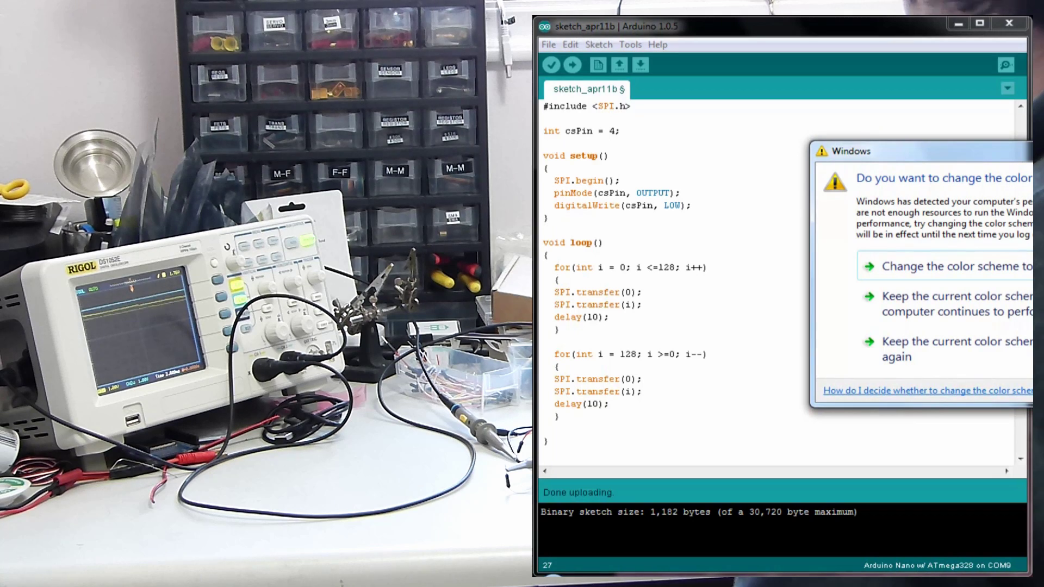
- Keep the current colour scheme and dismiss the Windows warning
{"action": "left_click", "coordinate": [996, 298]}
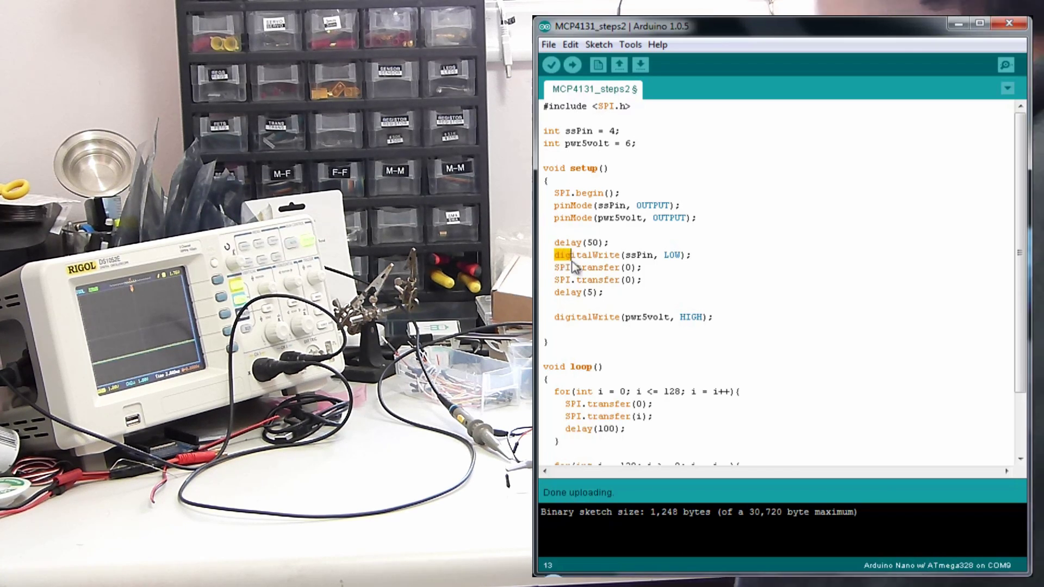
{"action": "left_click_drag", "start_coordinate": [555, 255], "coordinate": [644, 281]}
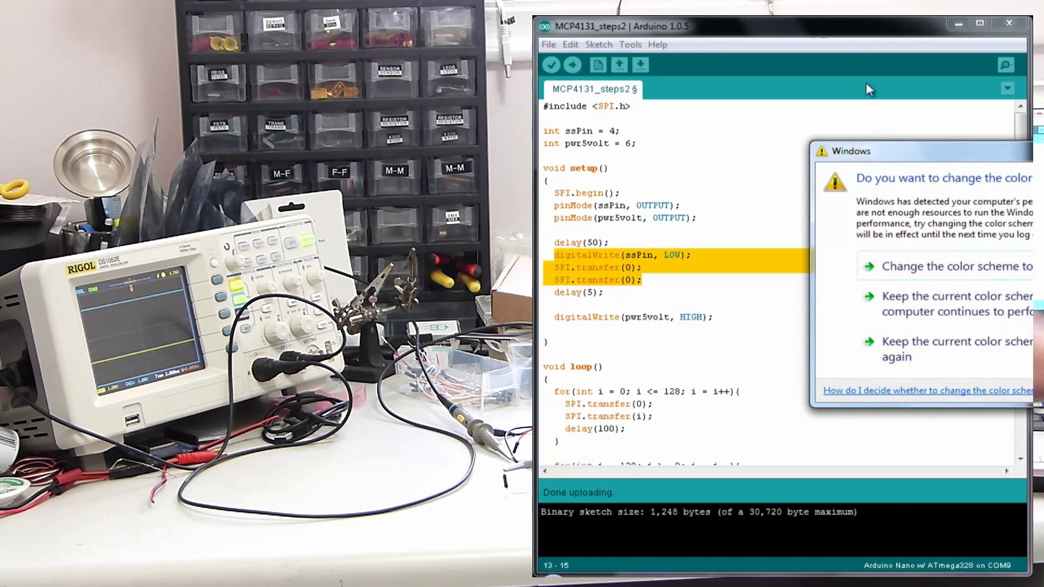
{"action": "left_click", "coordinate": [906, 265]}
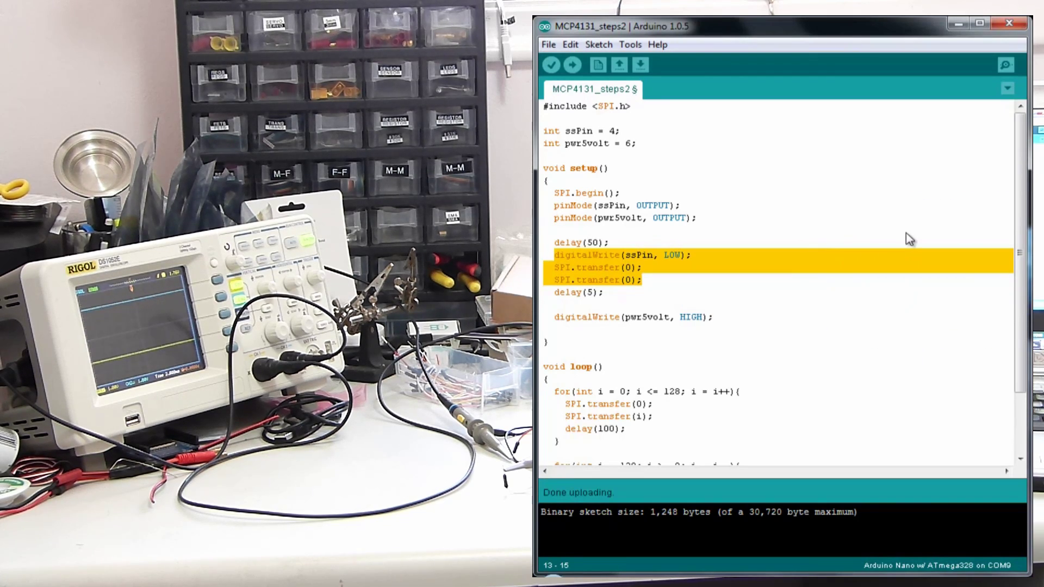
- Compile and upload the MCP4131_steps2 sketch to the Nano
{"action": "left_click", "coordinate": [573, 65]}
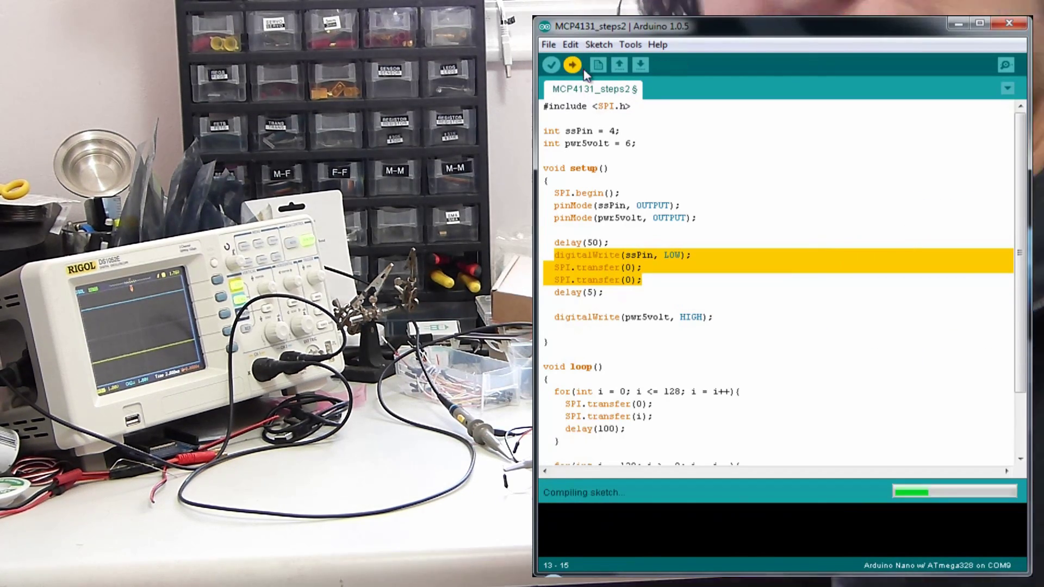